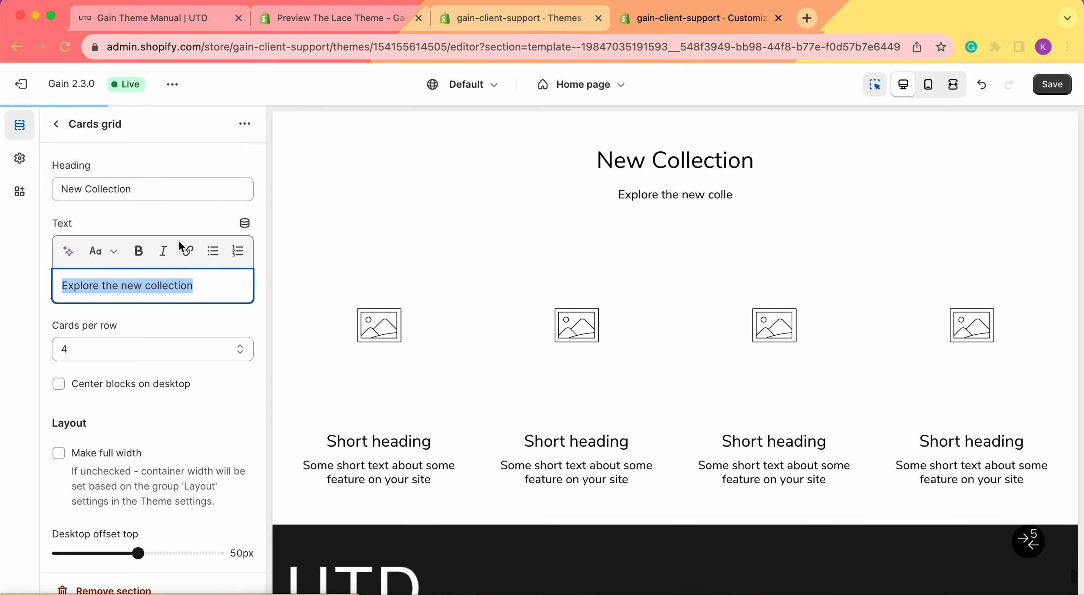
Link the selected text "Explore the new collection" to the Dresses collection, set to open in a new window.
{"action": "left_click", "coordinate": [188, 251]}
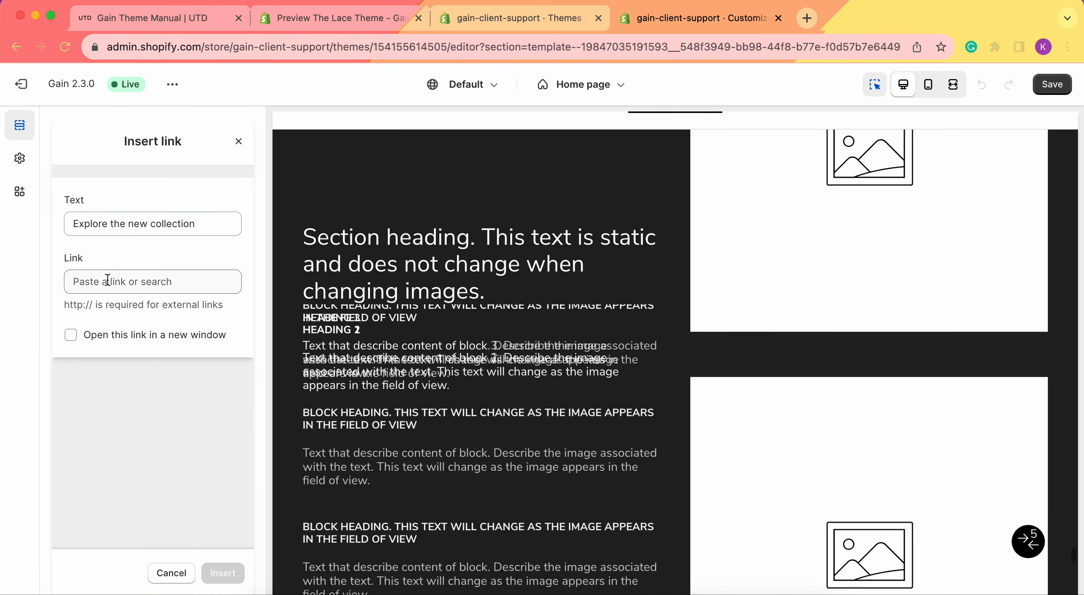
{"action": "left_click", "coordinate": [107, 280]}
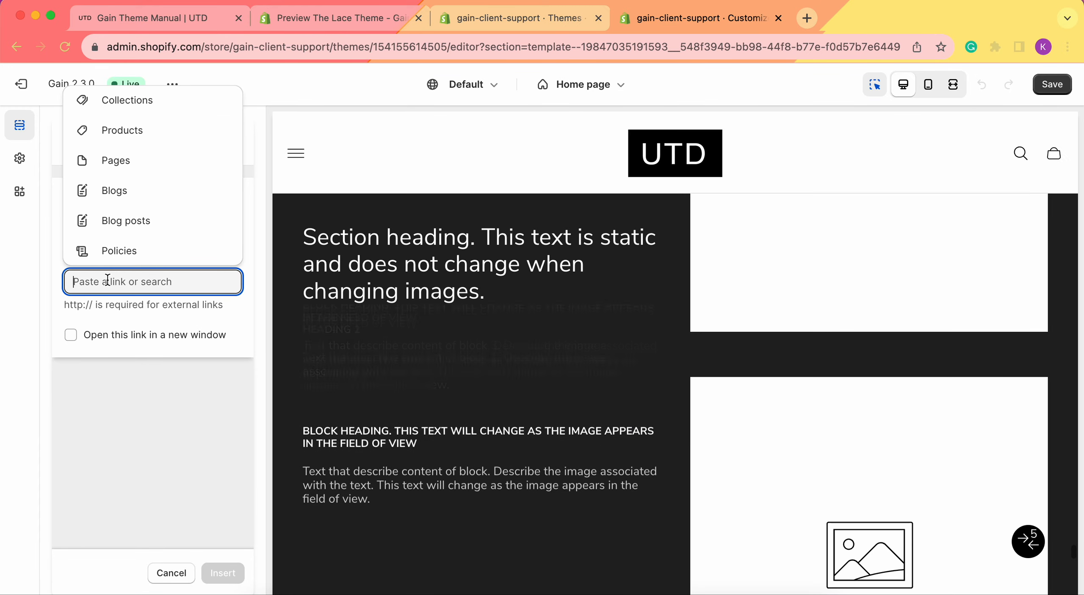
{"action": "left_click", "coordinate": [146, 105]}
{"action": "left_click", "coordinate": [127, 190]}
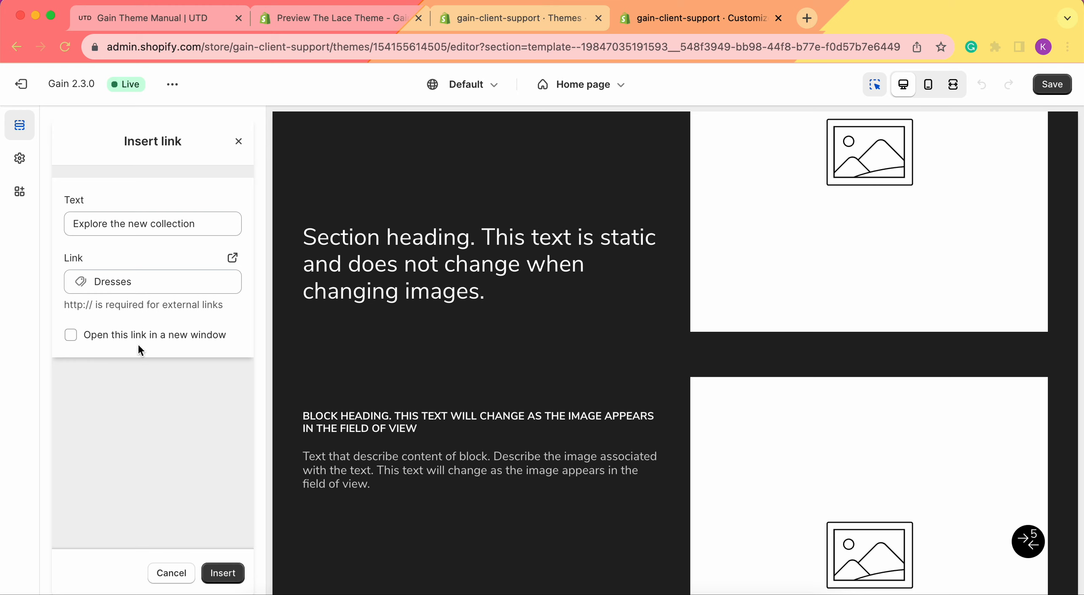
{"action": "left_click", "coordinate": [139, 339]}
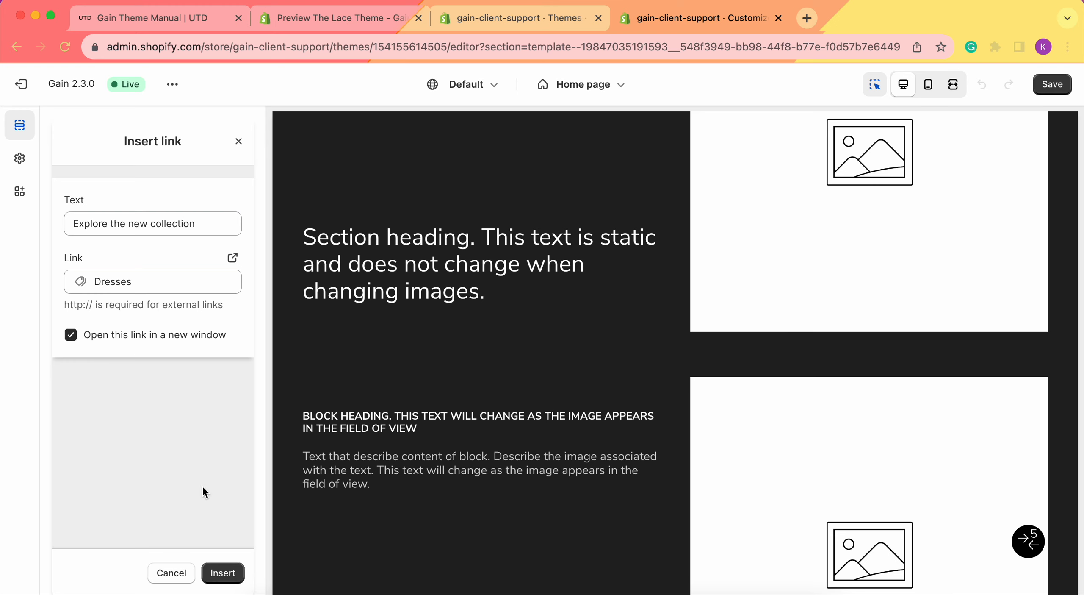
{"action": "left_click", "coordinate": [235, 571]}
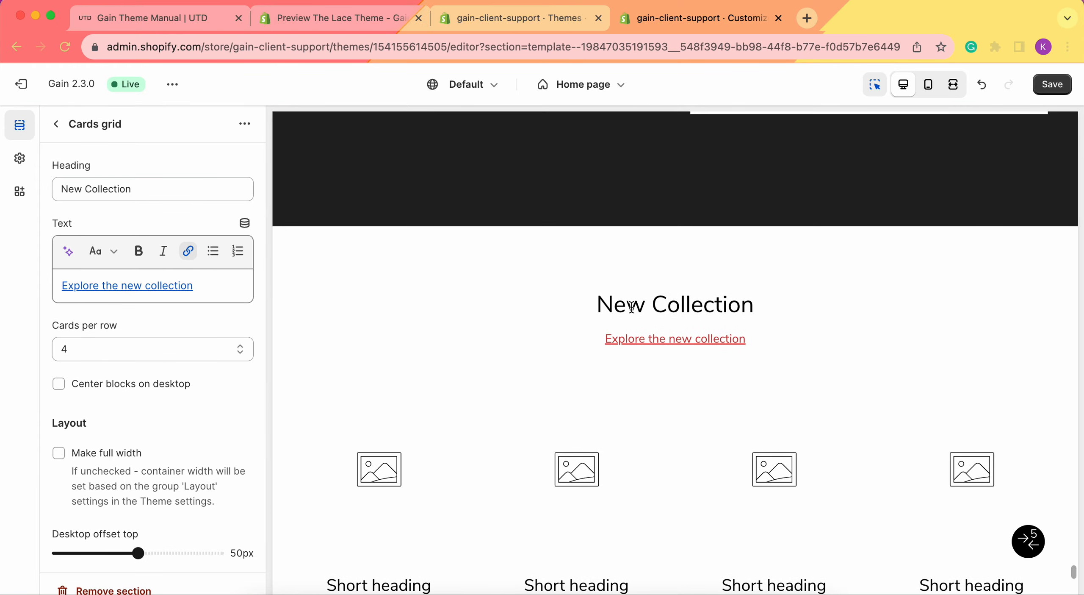
Examine the link colour in the theme settings colours, then return to the Cards grid text and its link.
{"action": "left_click", "coordinate": [19, 158]}
{"action": "left_click", "coordinate": [153, 195]}
{"action": "left_click", "coordinate": [67, 333]}
{"action": "scroll", "coordinate": [529, 353], "scroll_direction": "down", "scroll_amount": 2}
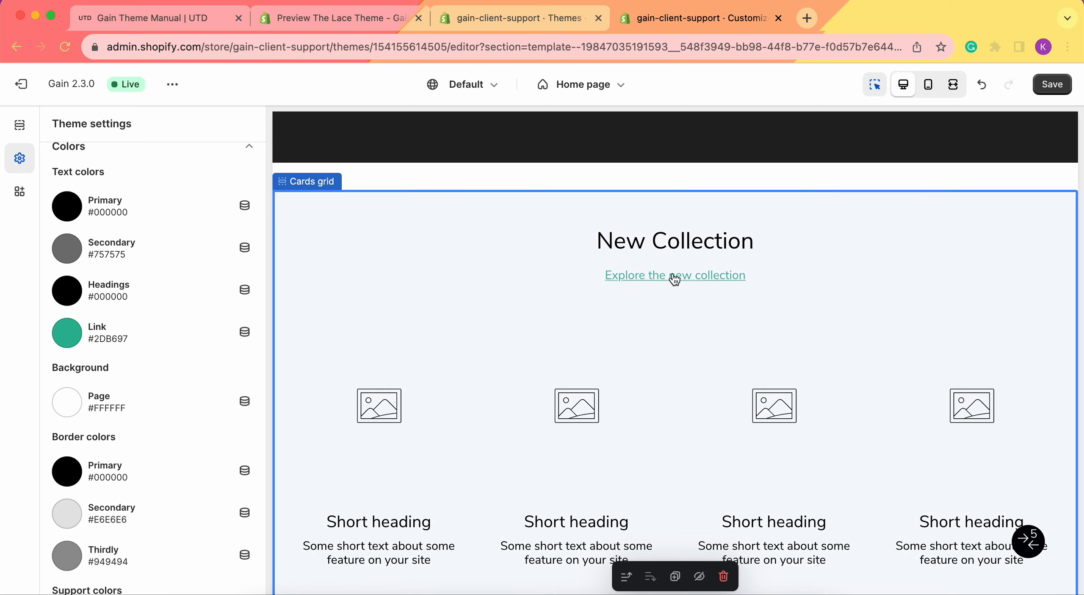
{"action": "left_click", "coordinate": [14, 139]}
{"action": "left_click", "coordinate": [224, 285]}
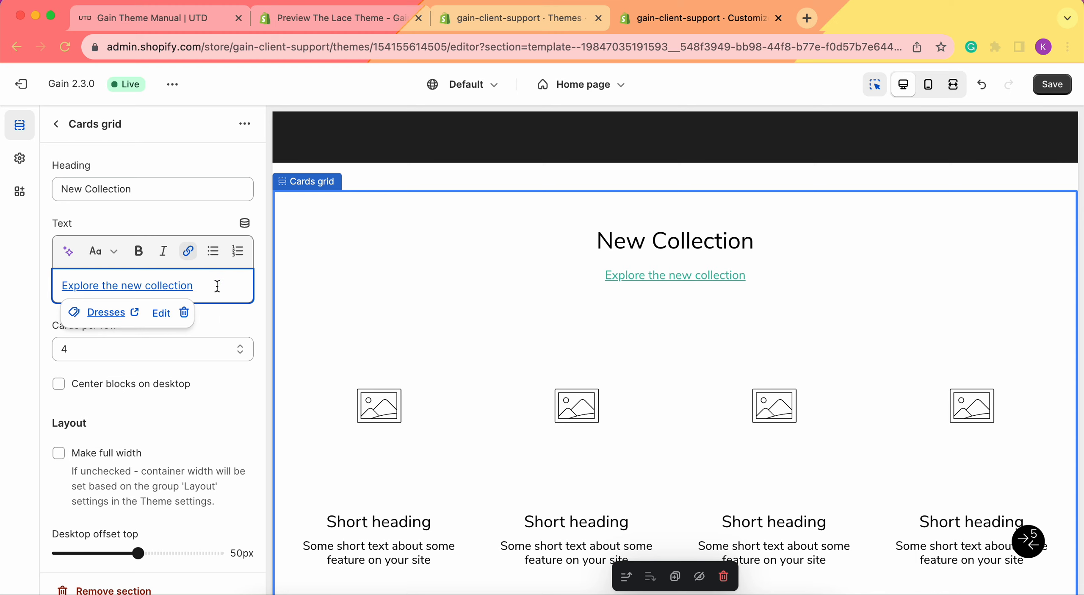
{"action": "left_click", "coordinate": [16, 299]}
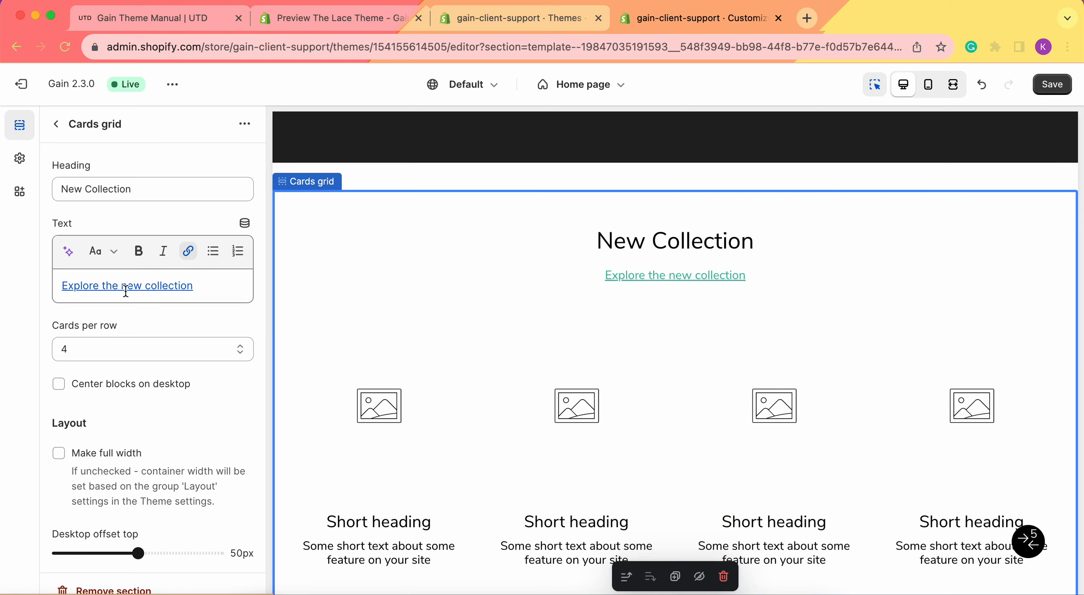
{"action": "left_click", "coordinate": [191, 286]}
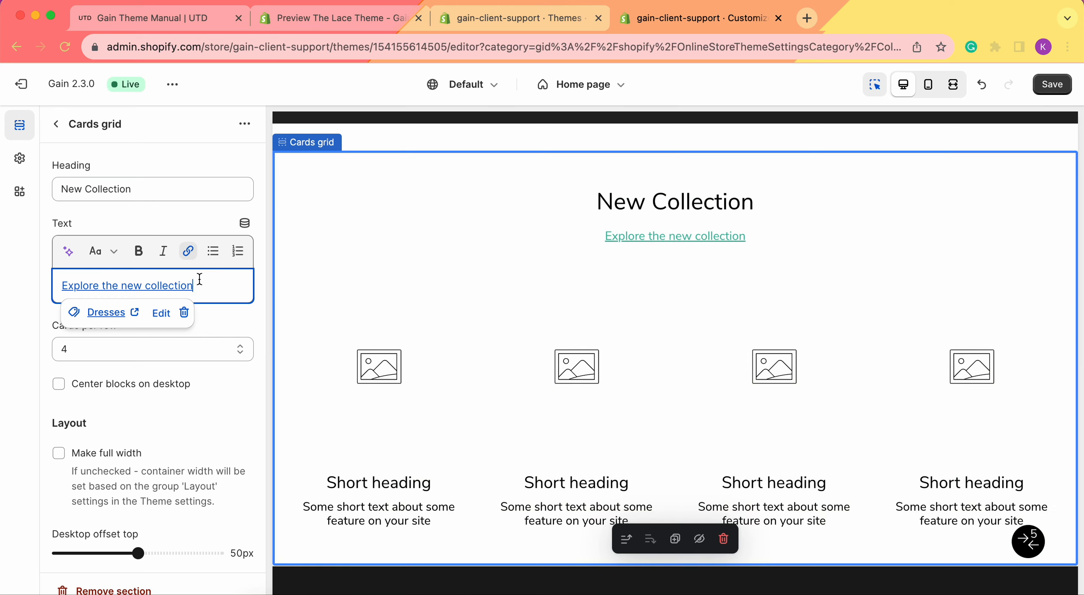
{"action": "left_click", "coordinate": [2, 304]}
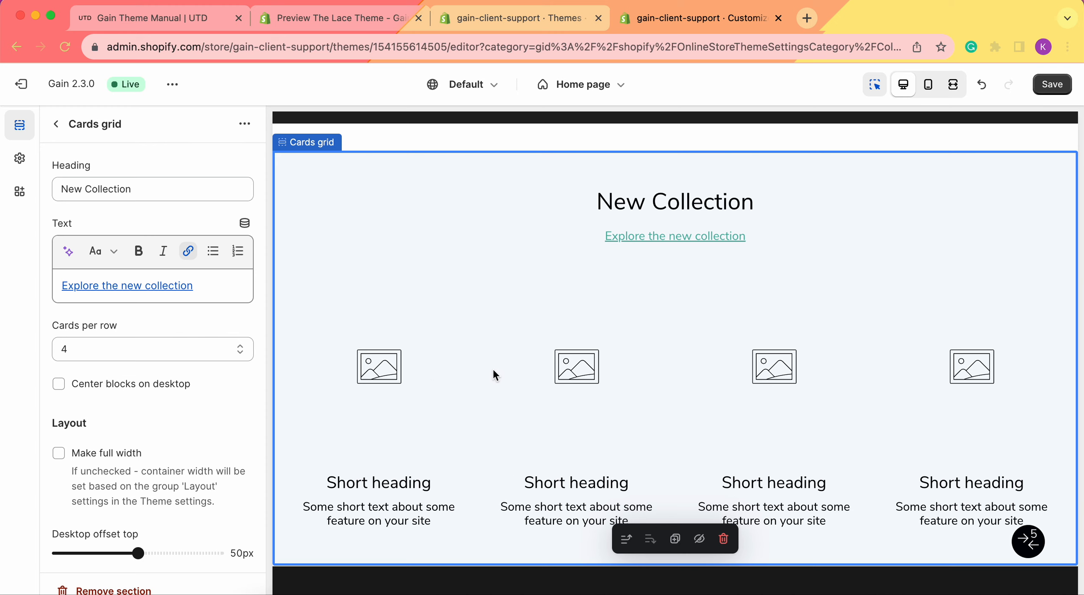
Clear the section's text and rename the Cards grid heading to Collection List.
{"action": "triple_click", "coordinate": [214, 285]}
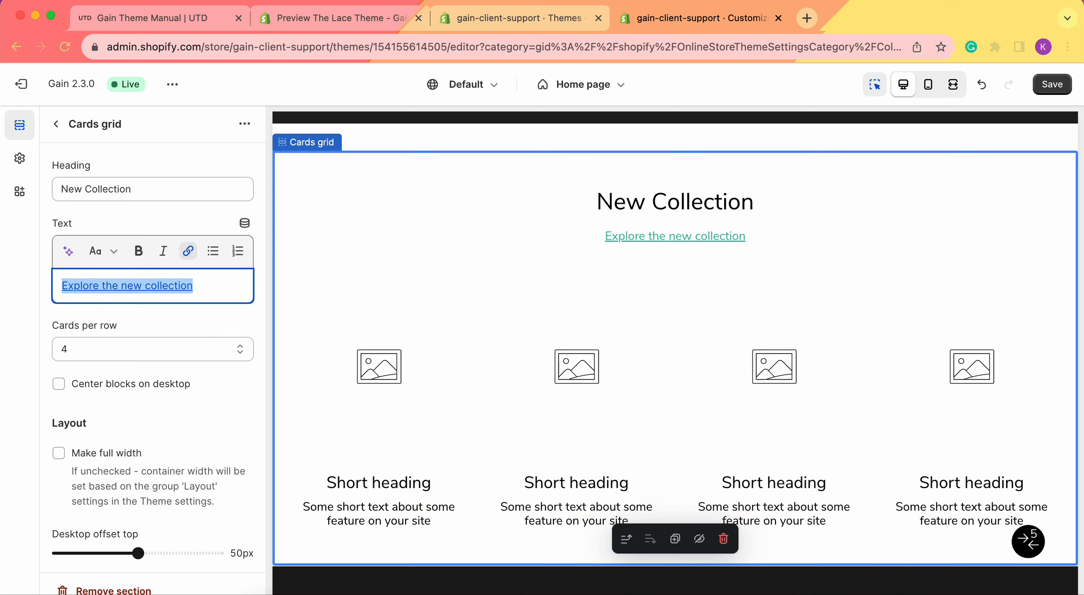
{"action": "key", "text": "BackSpace"}
{"action": "triple_click", "coordinate": [165, 191]}
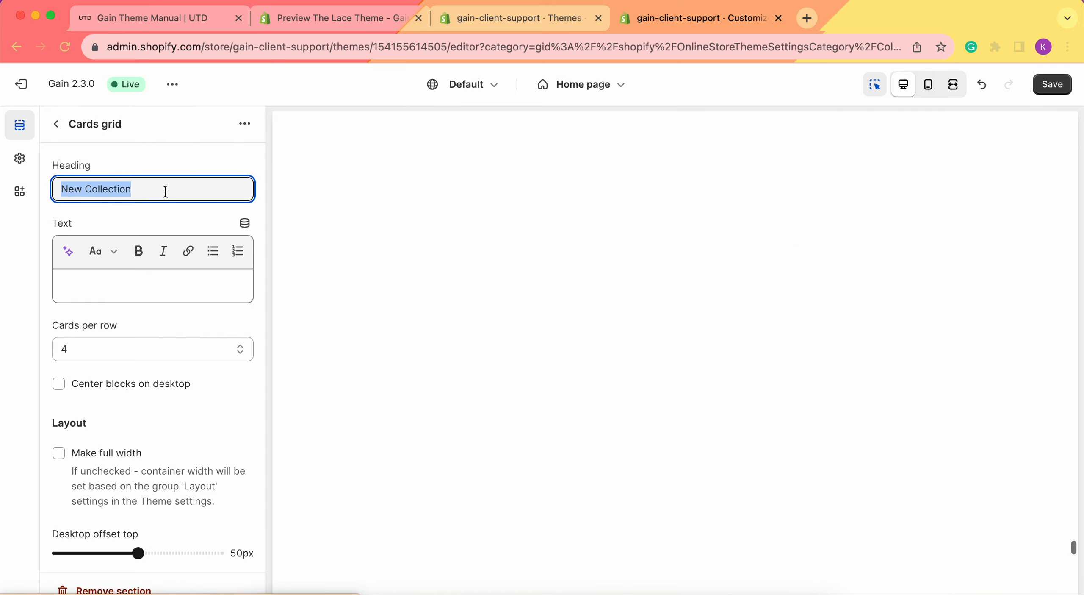
{"action": "type", "text": "Collection List"}
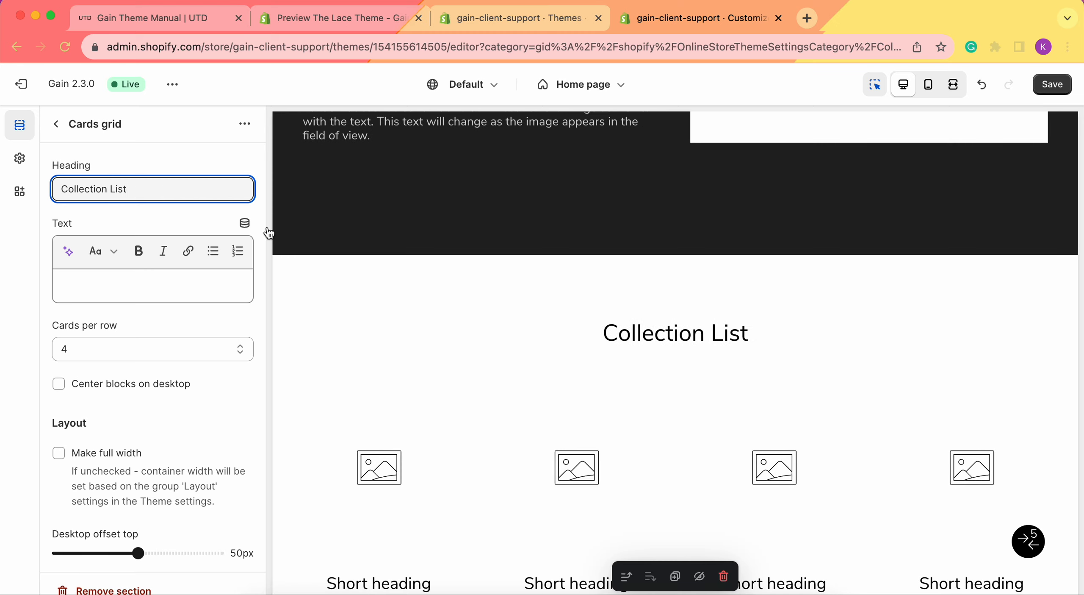
Enter "Explore our collections" as the section's text.
{"action": "left_click", "coordinate": [520, 413]}
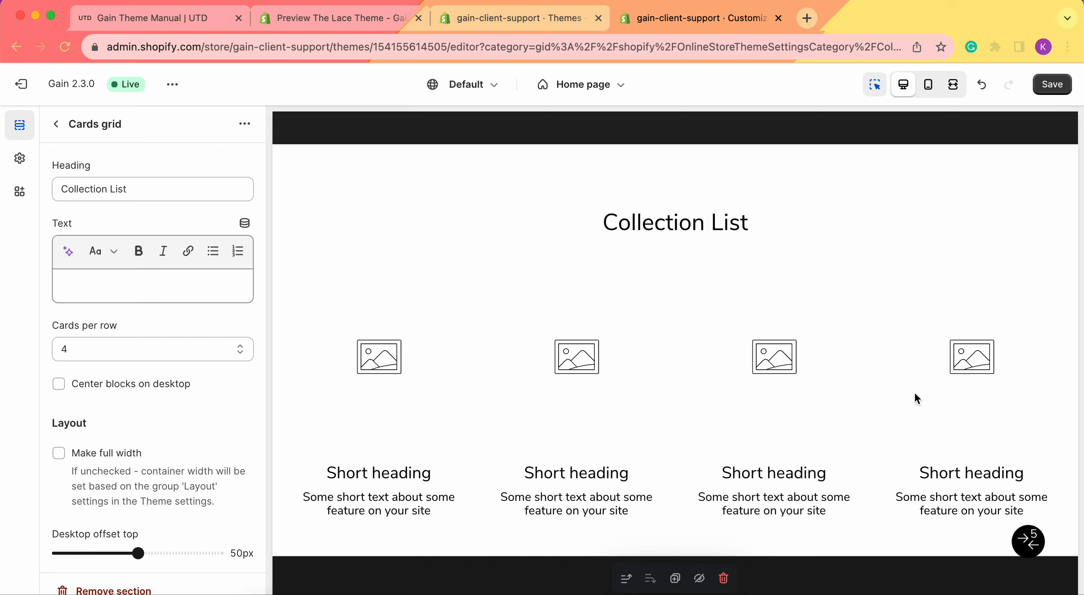
{"action": "left_click", "coordinate": [147, 277]}
{"action": "type", "text": "E"}
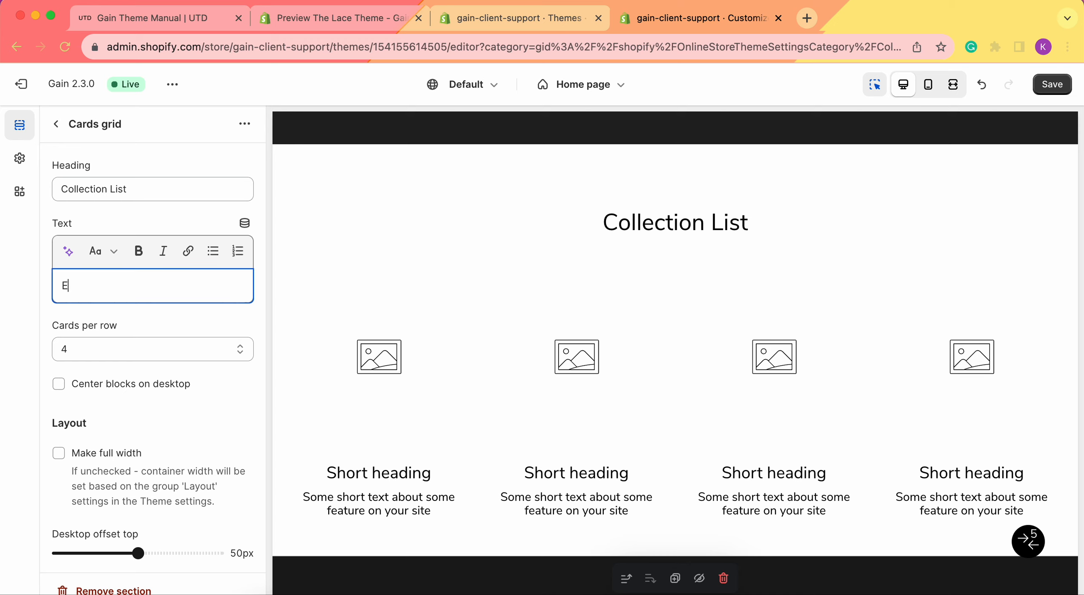
{"action": "type", "text": "xplore our collections"}
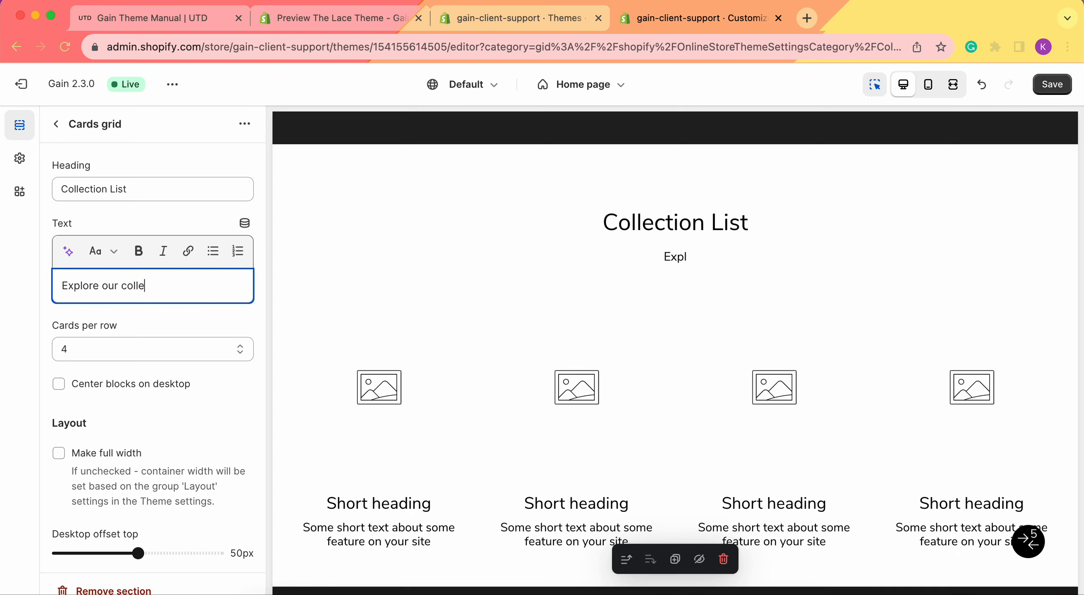
Link the text "Explore our collections" to All collections, set to open in a new window.
{"action": "triple_click", "coordinate": [154, 284]}
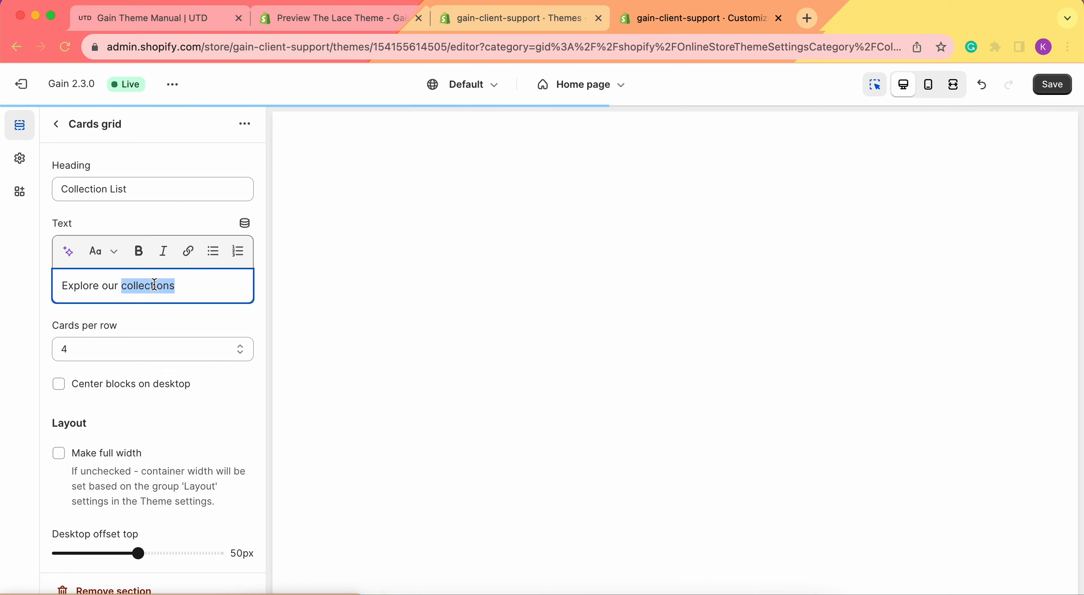
{"action": "left_click", "coordinate": [189, 251]}
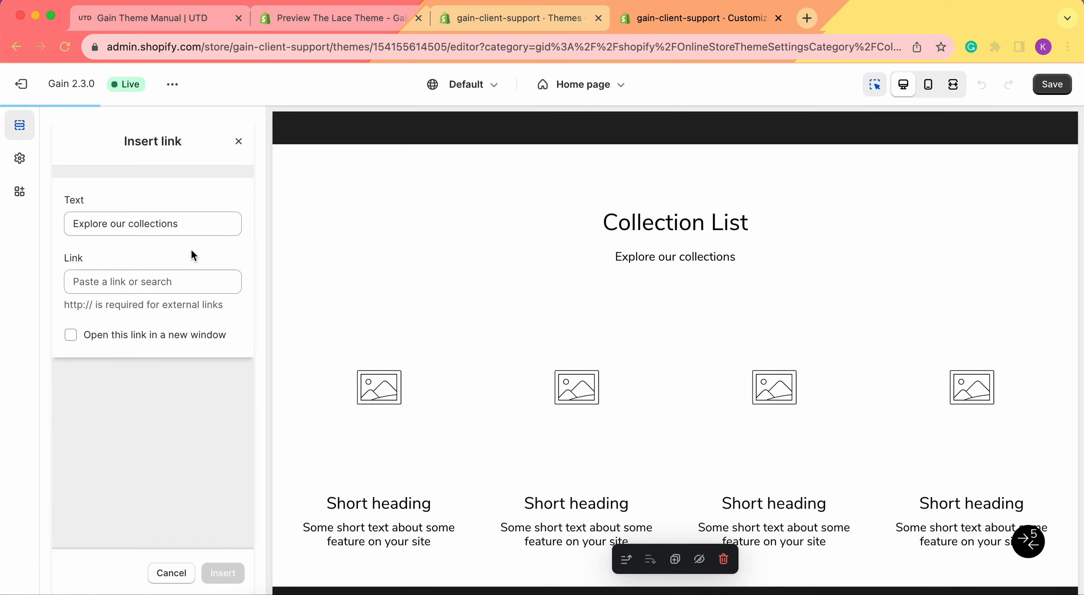
{"action": "left_click", "coordinate": [149, 281]}
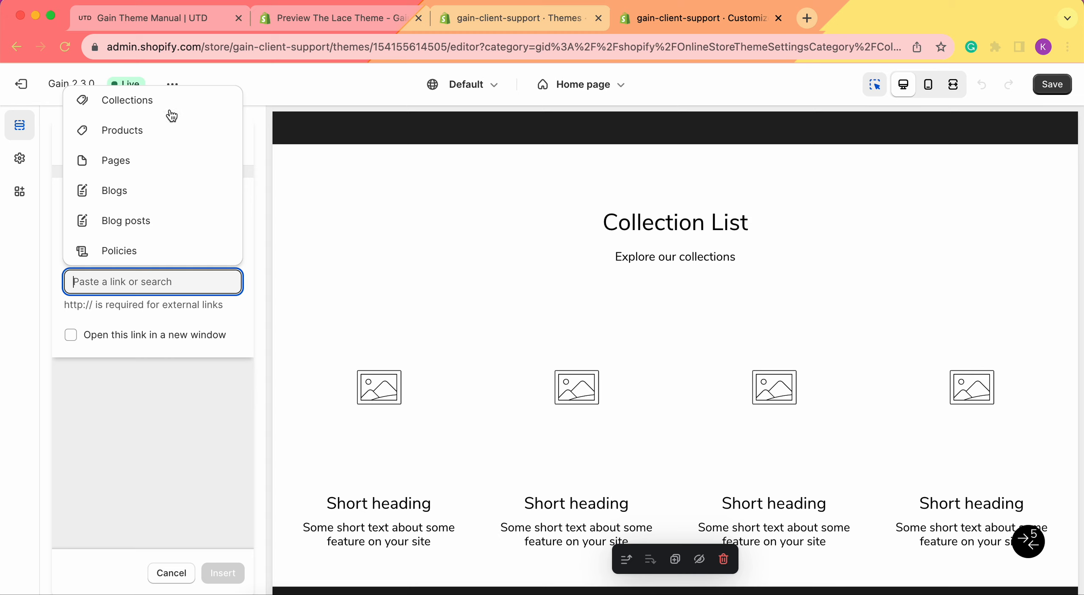
{"action": "left_click", "coordinate": [159, 100]}
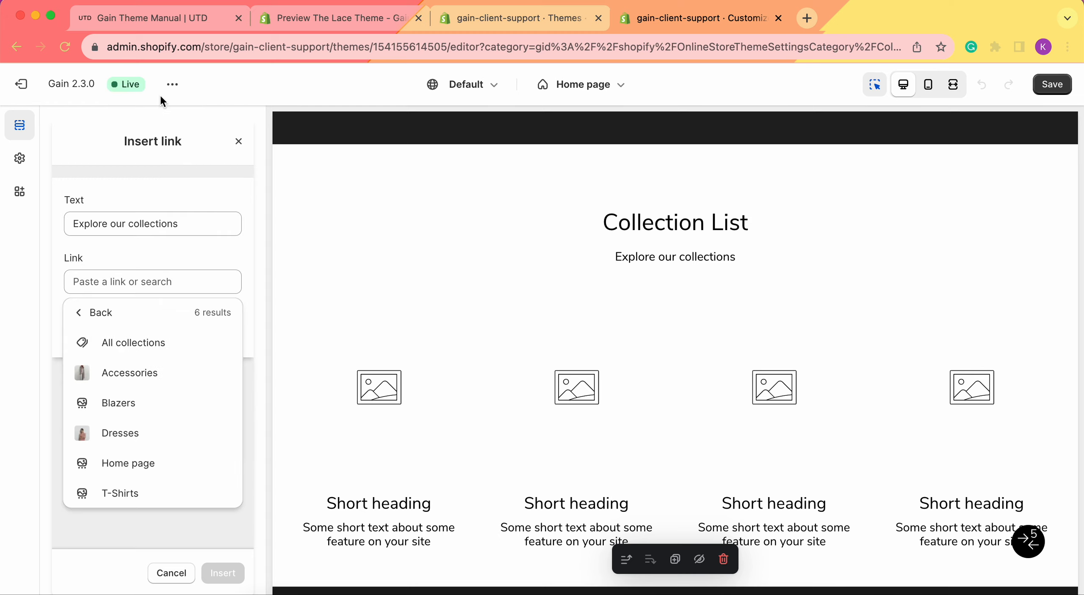
{"action": "left_click", "coordinate": [127, 345]}
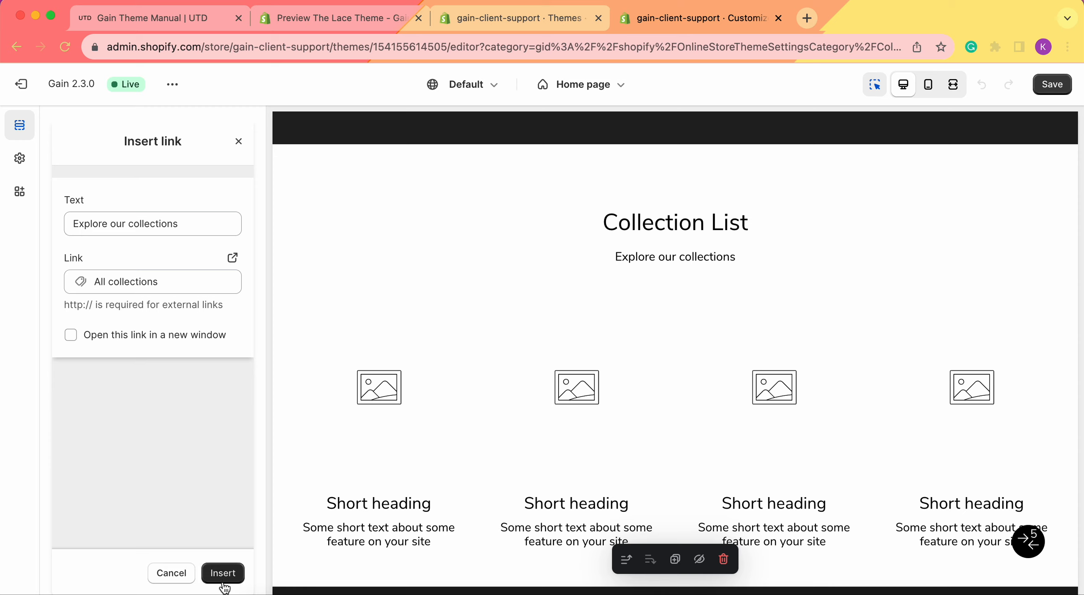
{"action": "left_click", "coordinate": [146, 338]}
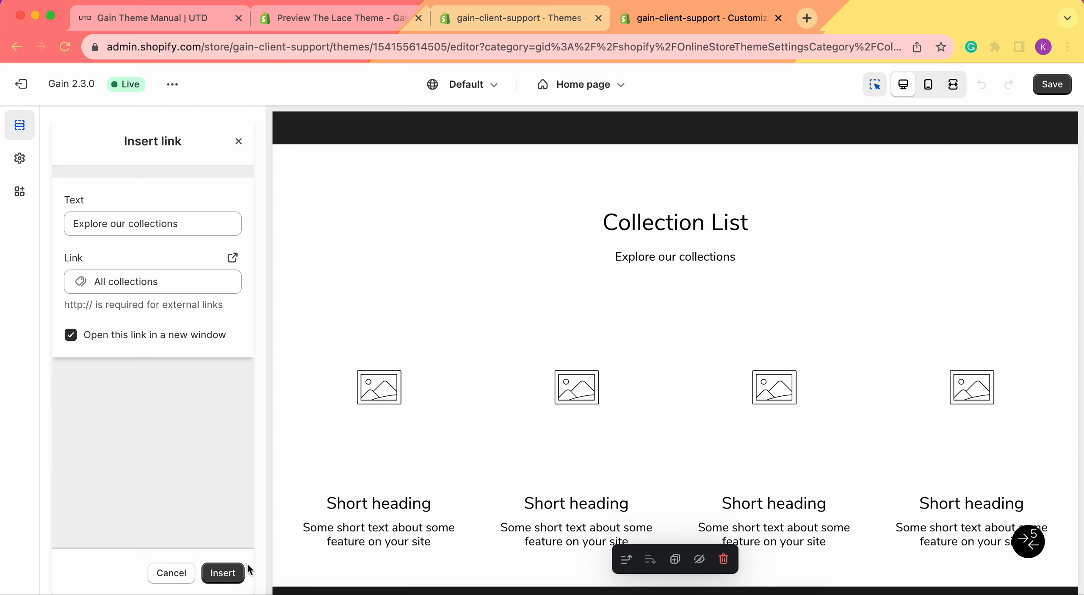
{"action": "left_click", "coordinate": [223, 573]}
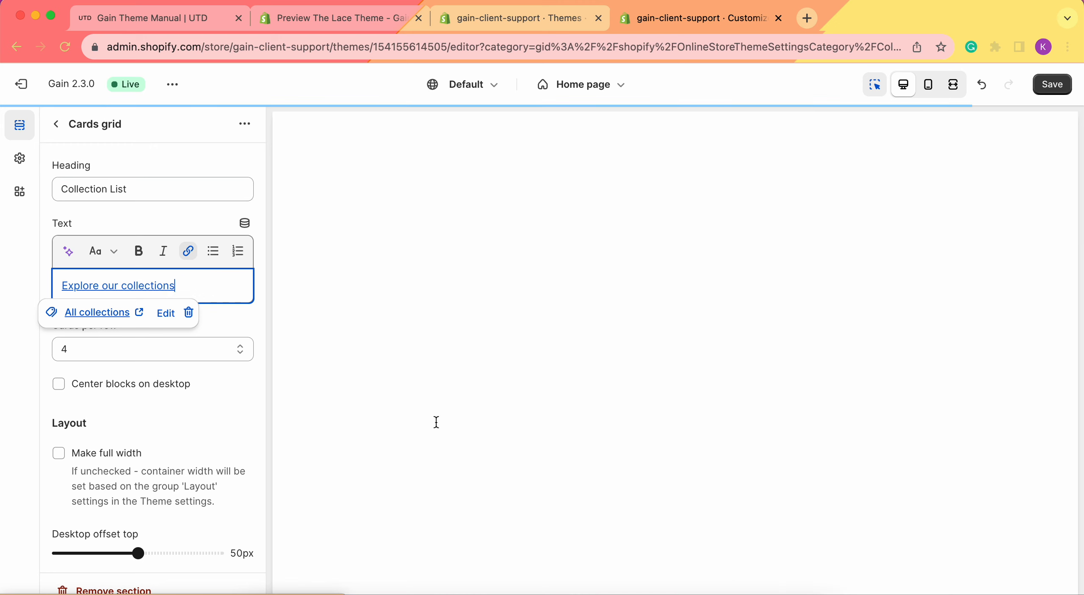
{"action": "left_click", "coordinate": [38, 339]}
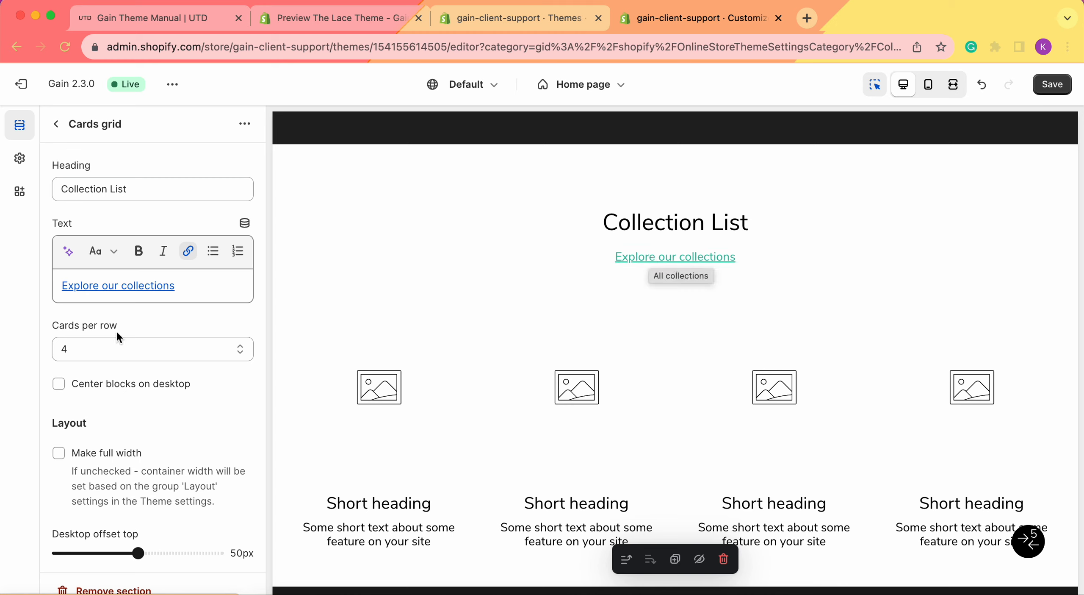
Set the cards per row to 2.
{"action": "scroll", "coordinate": [185, 339], "scroll_direction": "down", "scroll_amount": 2}
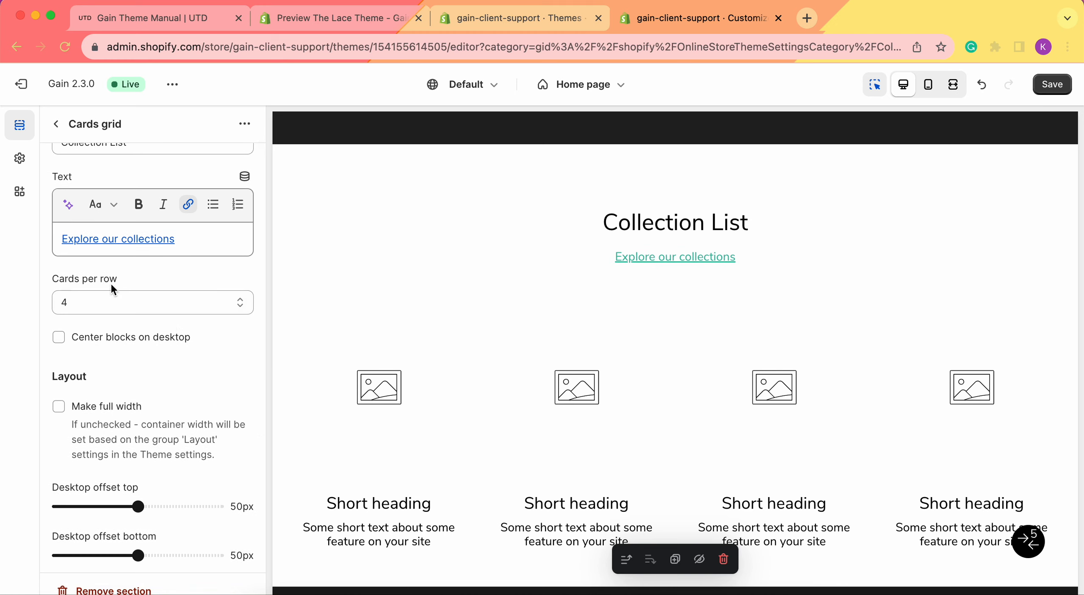
{"action": "scroll", "coordinate": [538, 373], "scroll_direction": "down", "scroll_amount": 2}
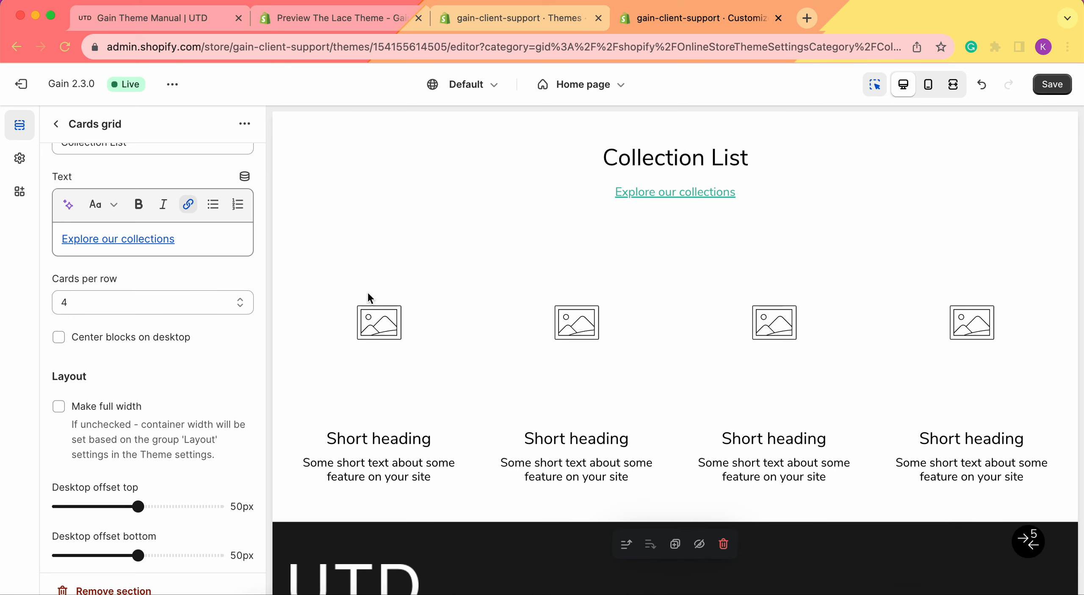
{"action": "left_click", "coordinate": [108, 297]}
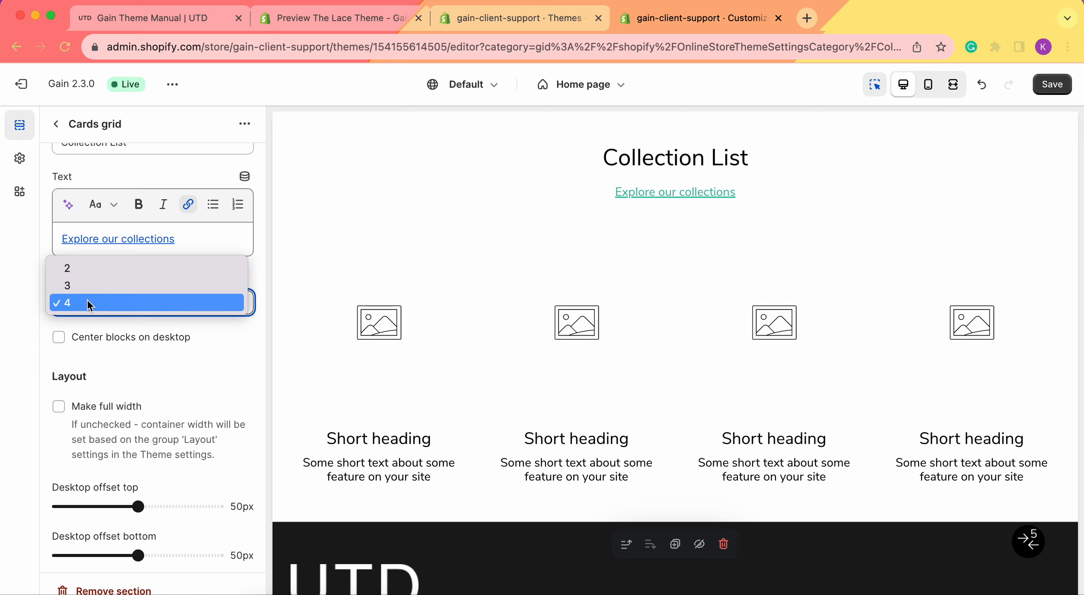
{"action": "left_click", "coordinate": [87, 269]}
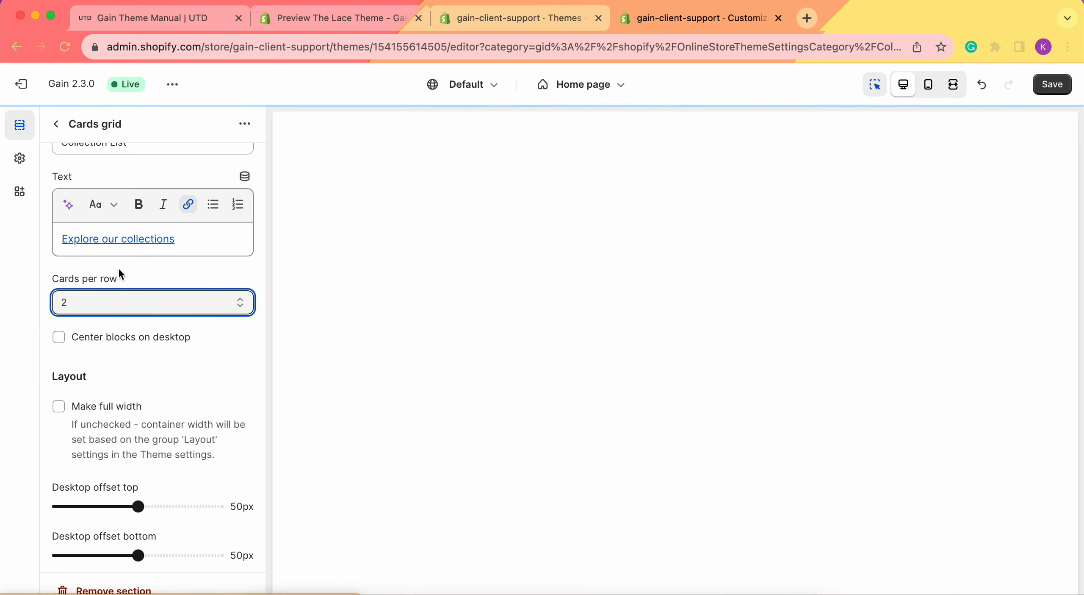
Set the cards per row to 3.
{"action": "scroll", "coordinate": [498, 354], "scroll_direction": "down", "scroll_amount": 1}
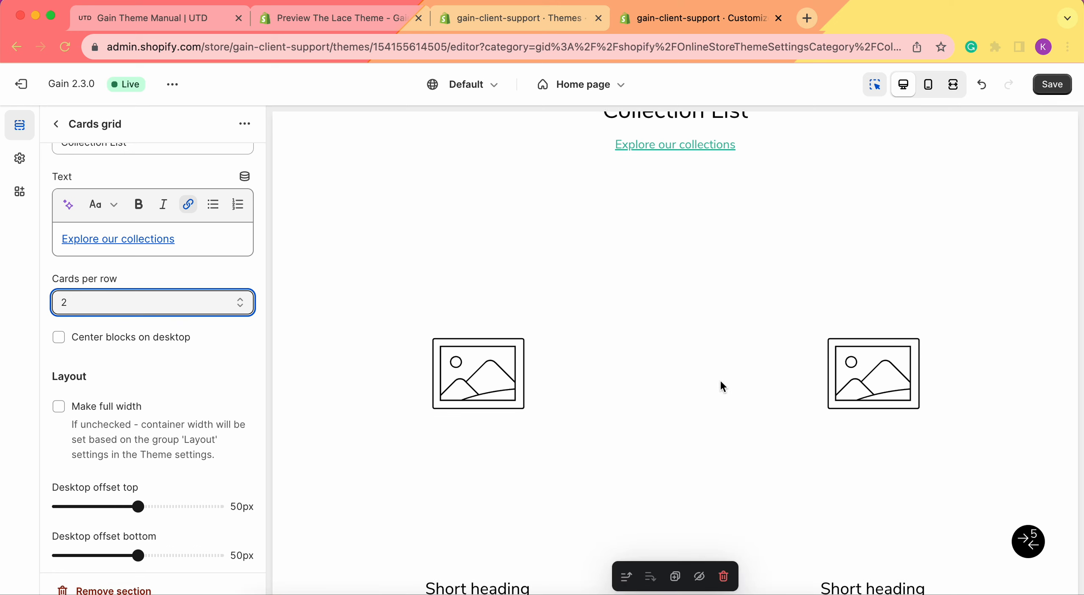
{"action": "scroll", "coordinate": [720, 384], "scroll_direction": "down", "scroll_amount": 5}
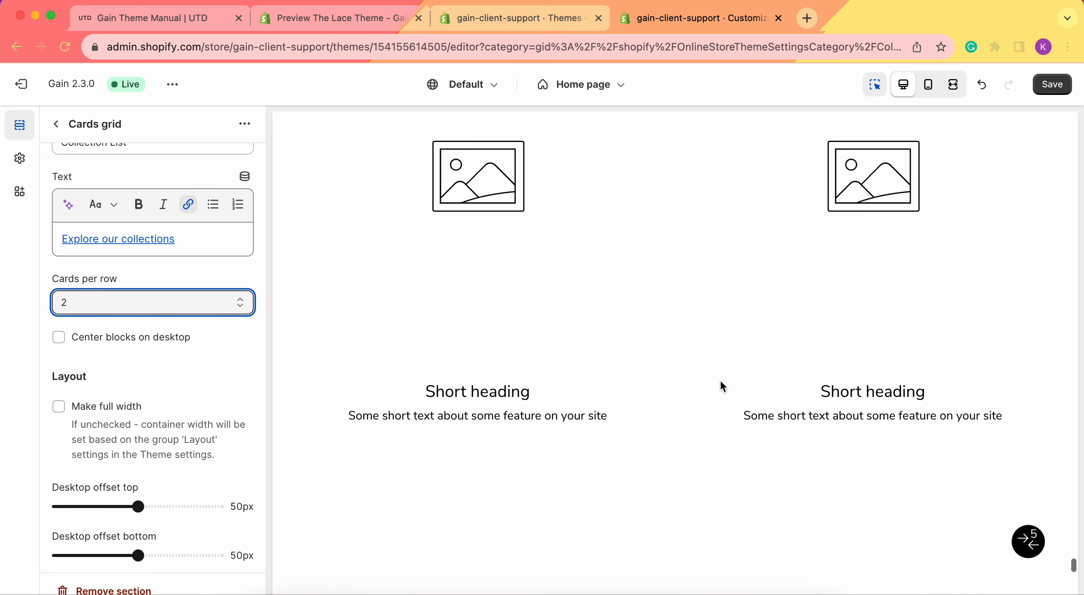
{"action": "left_click", "coordinate": [166, 302]}
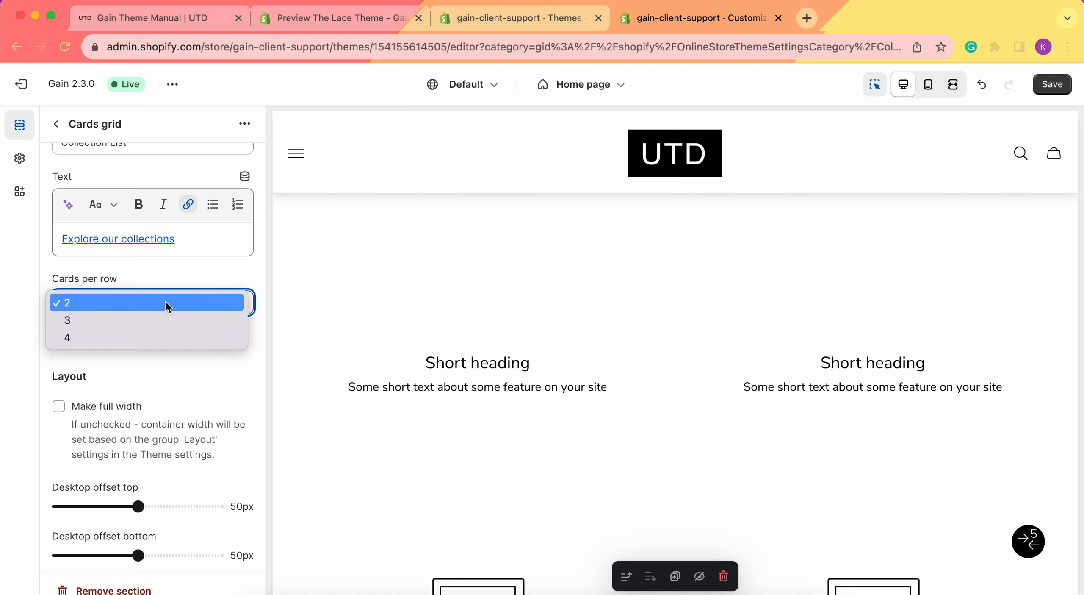
{"action": "left_click", "coordinate": [132, 326]}
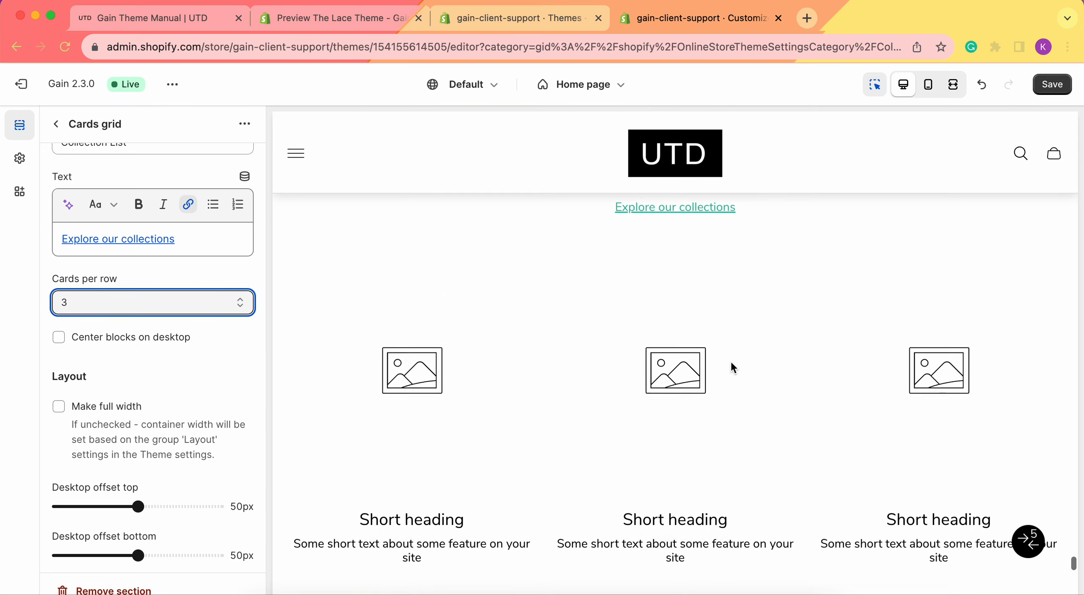
Switch the cards per row to 4 and then back to 2.
{"action": "left_click", "coordinate": [127, 301]}
{"action": "left_click", "coordinate": [128, 317]}
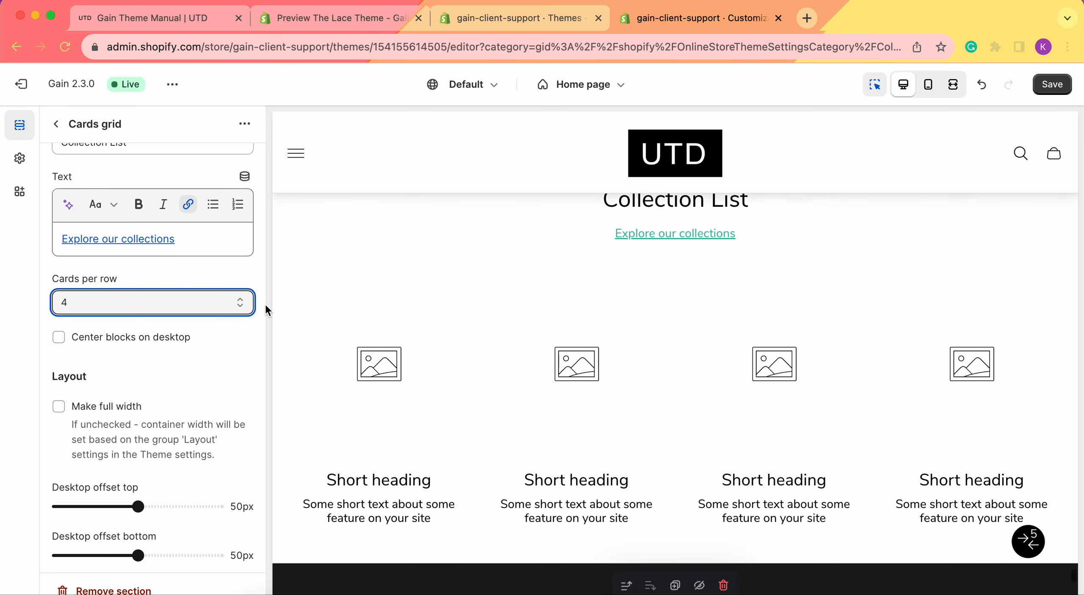
{"action": "left_click", "coordinate": [136, 302]}
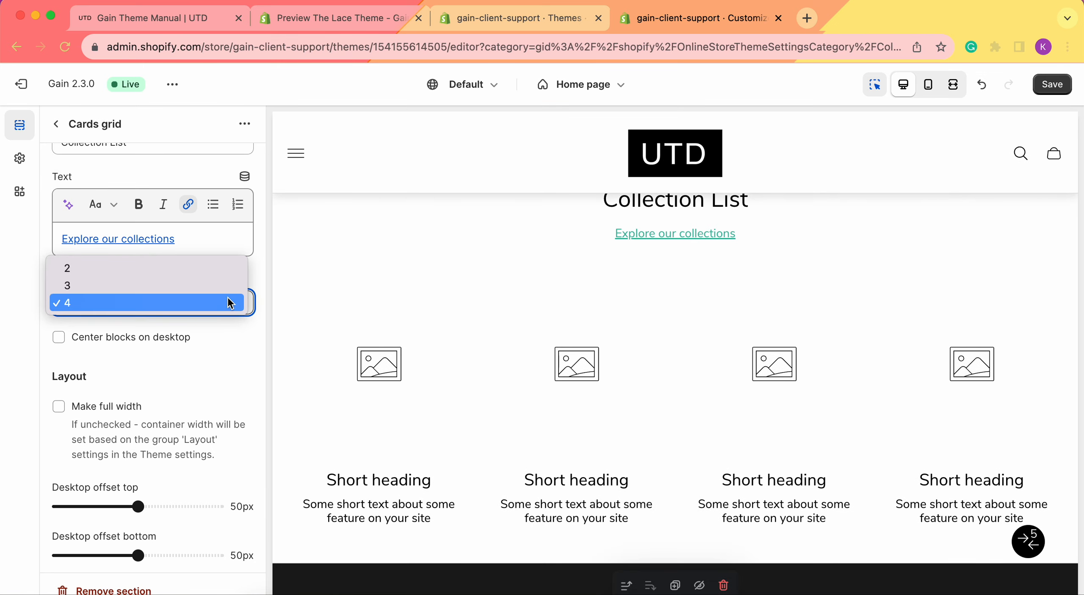
{"action": "left_click", "coordinate": [125, 268]}
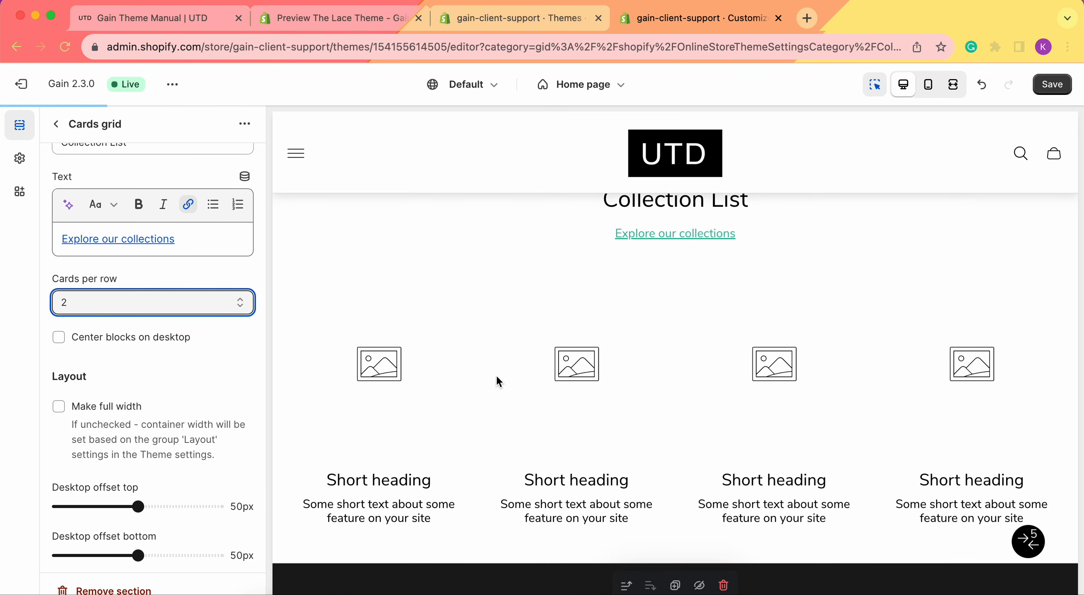
Enable centering blocks on desktop and set the cards per row to 3.
{"action": "left_click", "coordinate": [68, 341]}
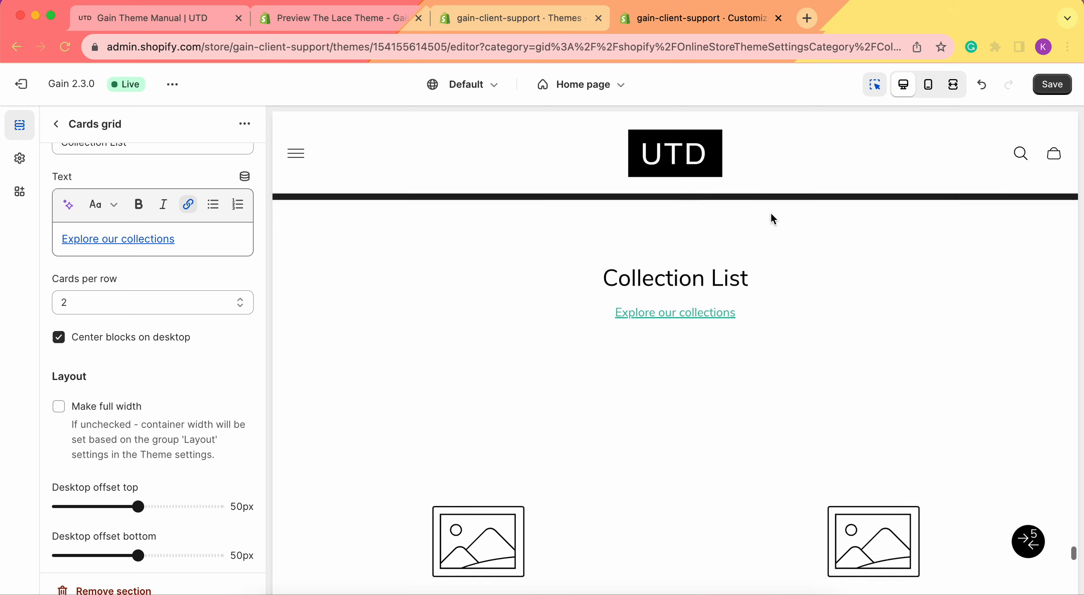
{"action": "left_click", "coordinate": [133, 304]}
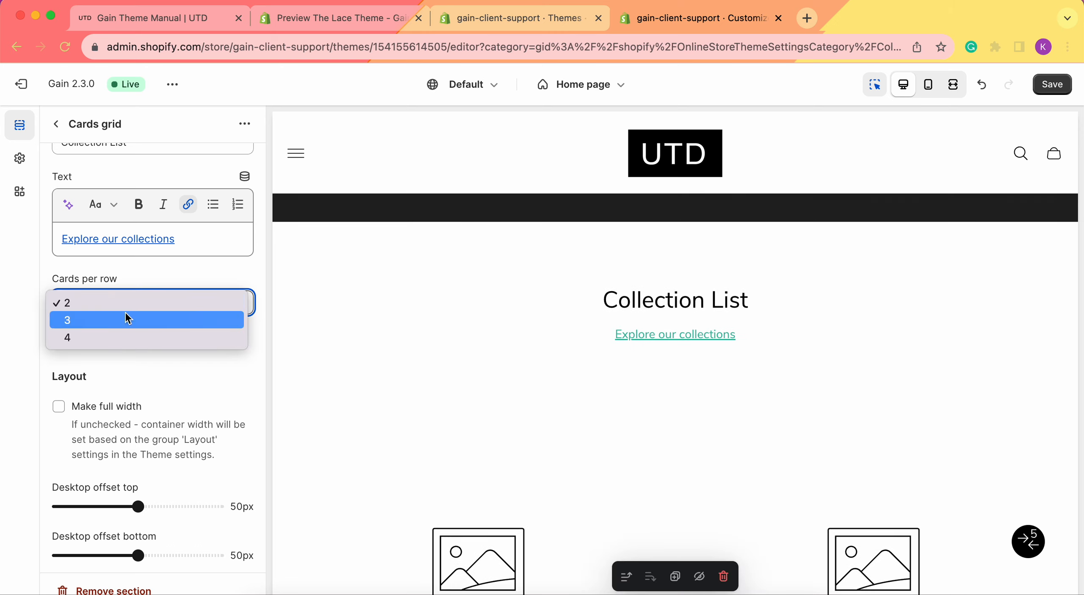
{"action": "left_click", "coordinate": [108, 318]}
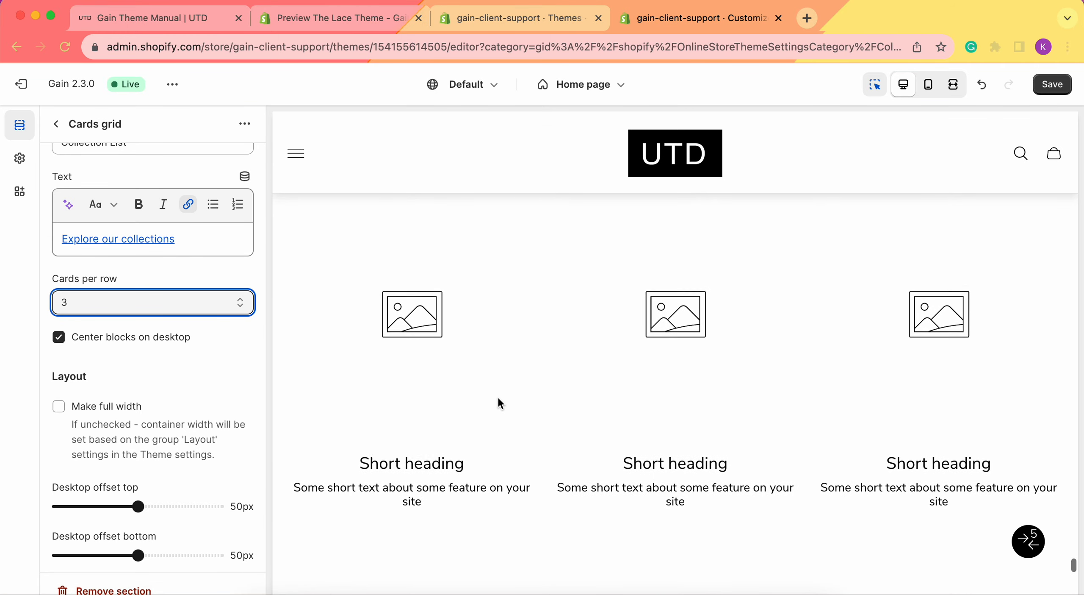
Open the theme's Layout settings to examine the container width, then return to the Cards grid section.
{"action": "scroll", "coordinate": [88, 386], "scroll_direction": "down", "scroll_amount": 2}
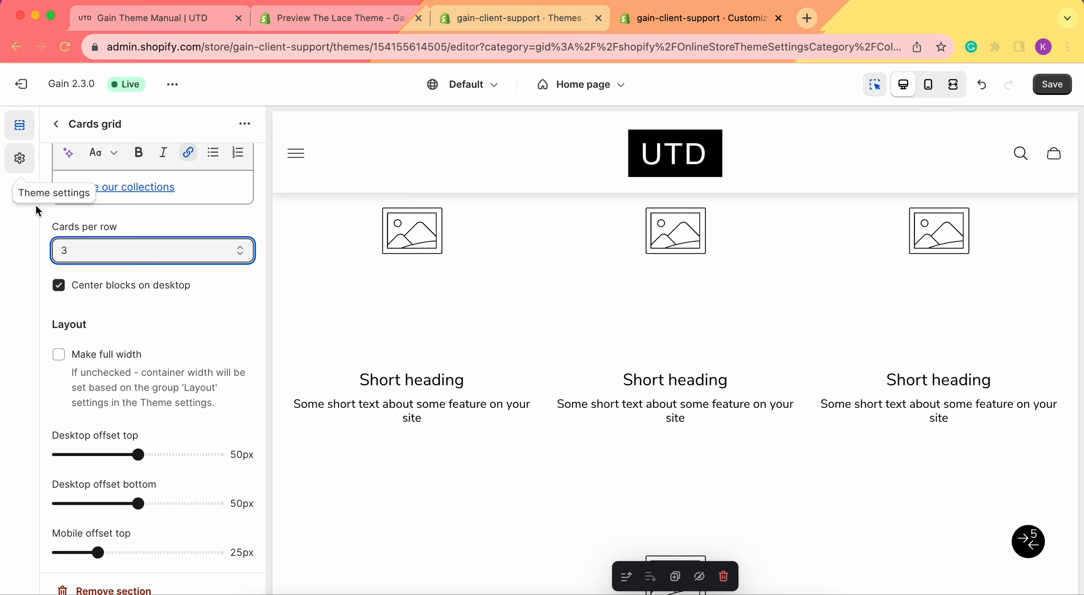
{"action": "left_click", "coordinate": [21, 158]}
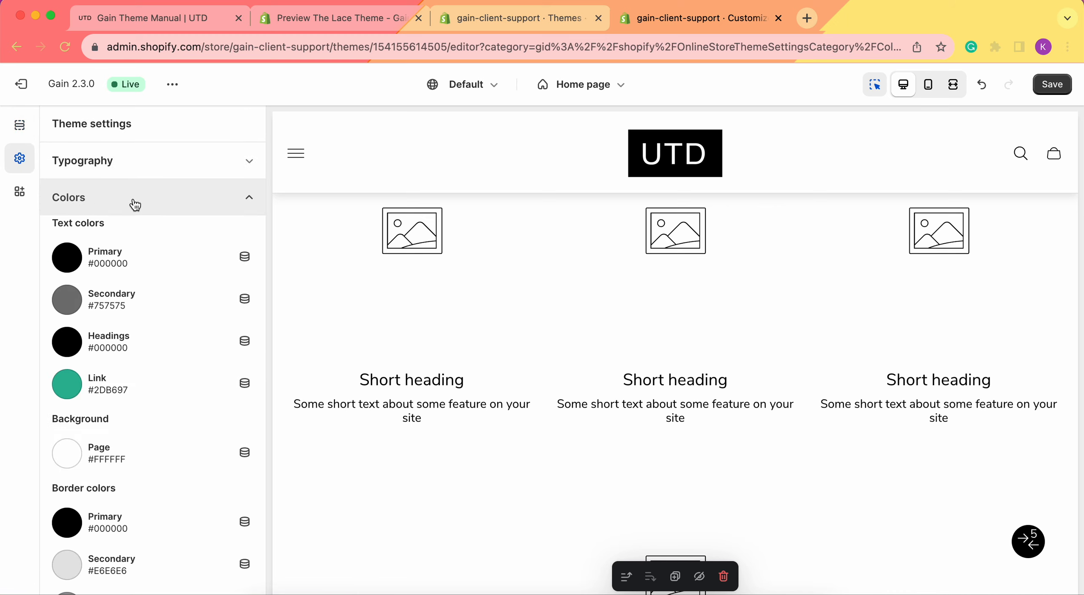
{"action": "left_click", "coordinate": [133, 202]}
{"action": "left_click", "coordinate": [127, 286]}
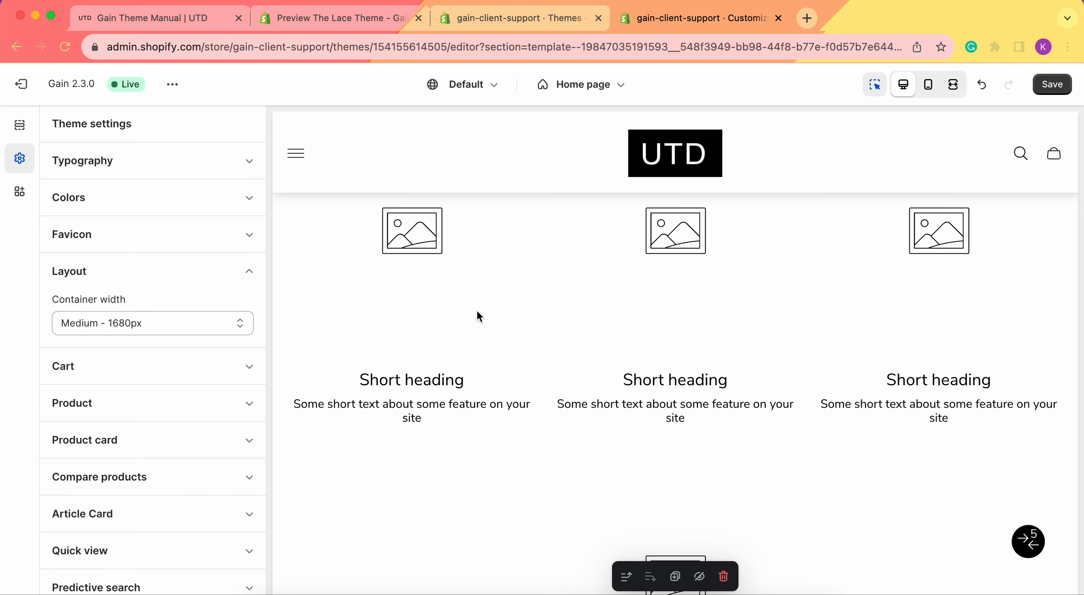
{"action": "scroll", "coordinate": [476, 308], "scroll_direction": "up", "scroll_amount": 2}
{"action": "left_click", "coordinate": [20, 124]}
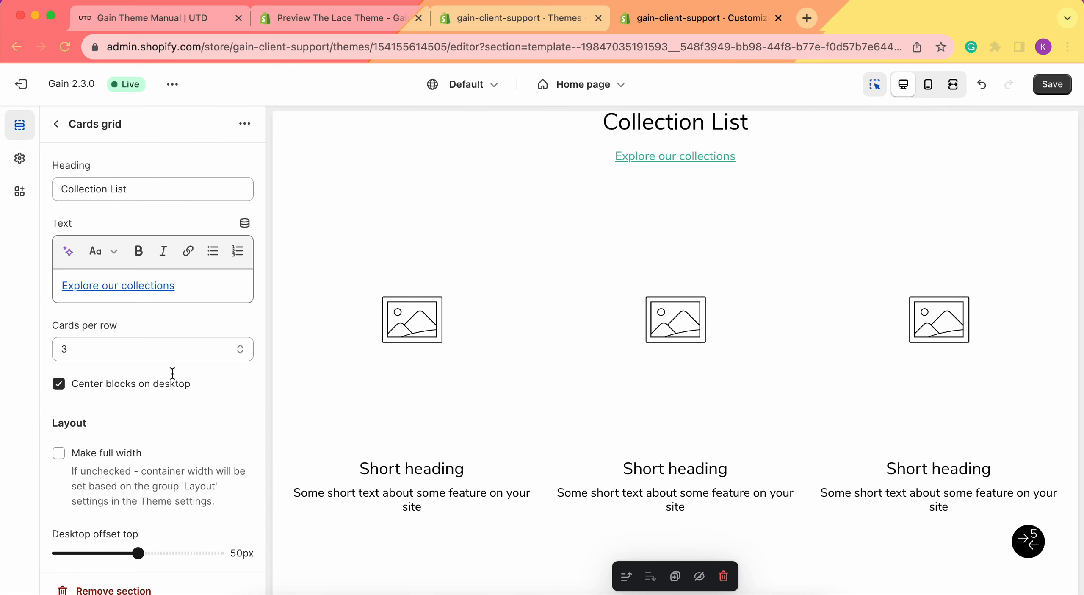
Set the section's desktop offset top to 74px.
{"action": "scroll", "coordinate": [159, 423], "scroll_direction": "down", "scroll_amount": 2}
{"action": "scroll", "coordinate": [159, 424], "scroll_direction": "down", "scroll_amount": 2}
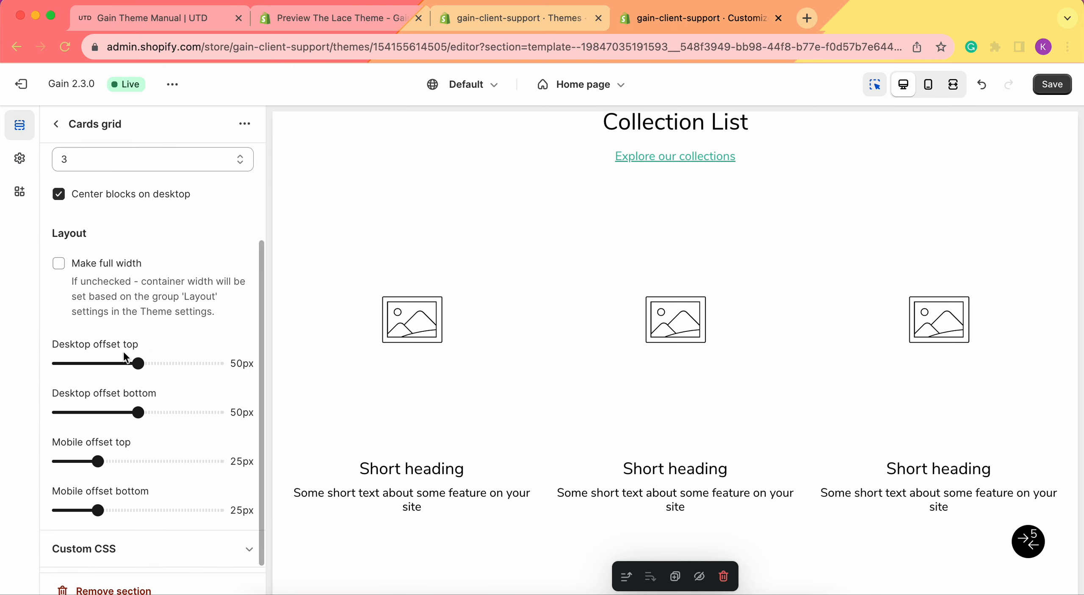
{"action": "scroll", "coordinate": [407, 374], "scroll_direction": "down", "scroll_amount": 8}
{"action": "scroll", "coordinate": [622, 261], "scroll_direction": "up", "scroll_amount": 10}
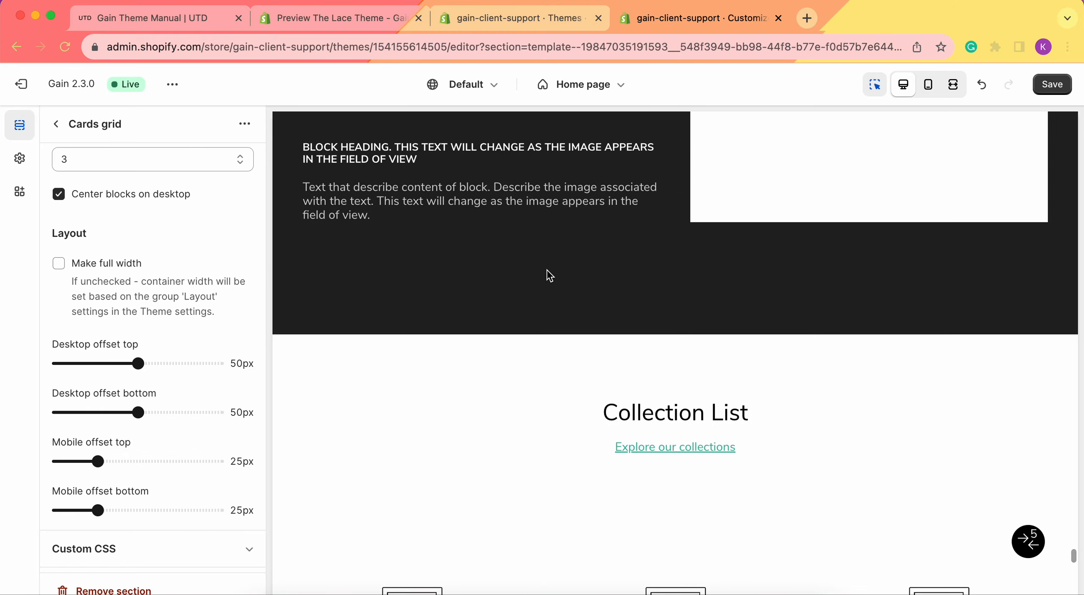
{"action": "scroll", "coordinate": [636, 255], "scroll_direction": "down", "scroll_amount": 3}
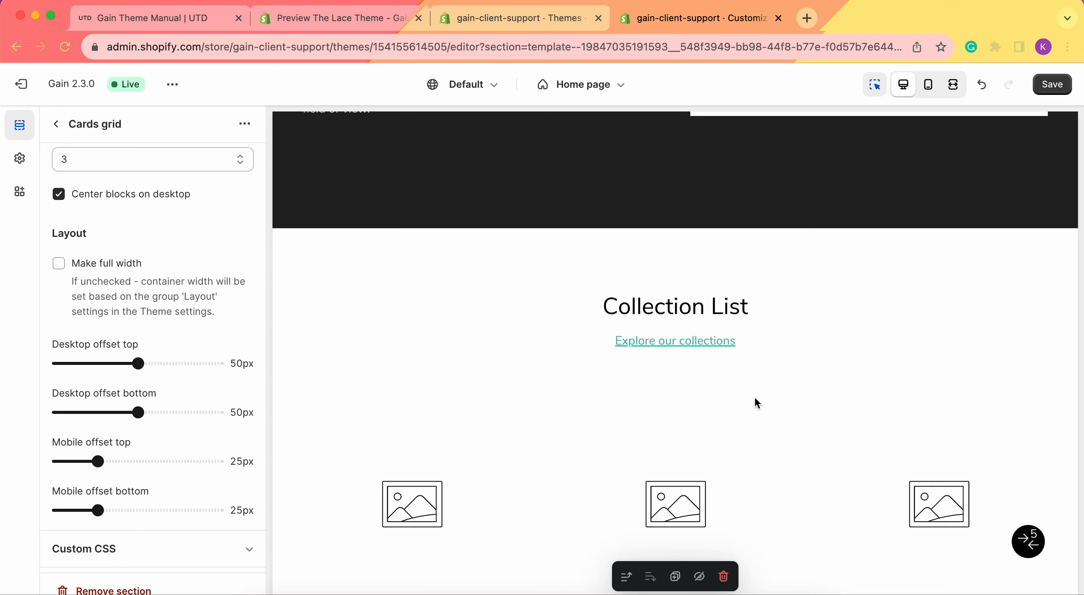
{"action": "scroll", "coordinate": [741, 398], "scroll_direction": "down", "scroll_amount": 1}
{"action": "left_click_drag", "start_coordinate": [138, 363], "coordinate": [76, 363]}
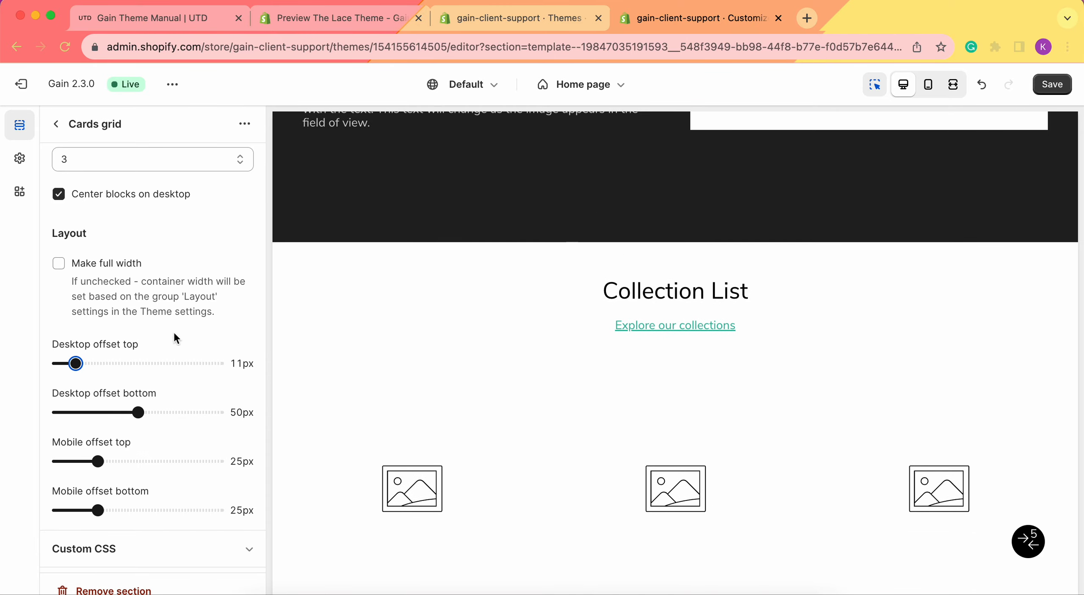
{"action": "left_click_drag", "start_coordinate": [76, 363], "coordinate": [176, 363]}
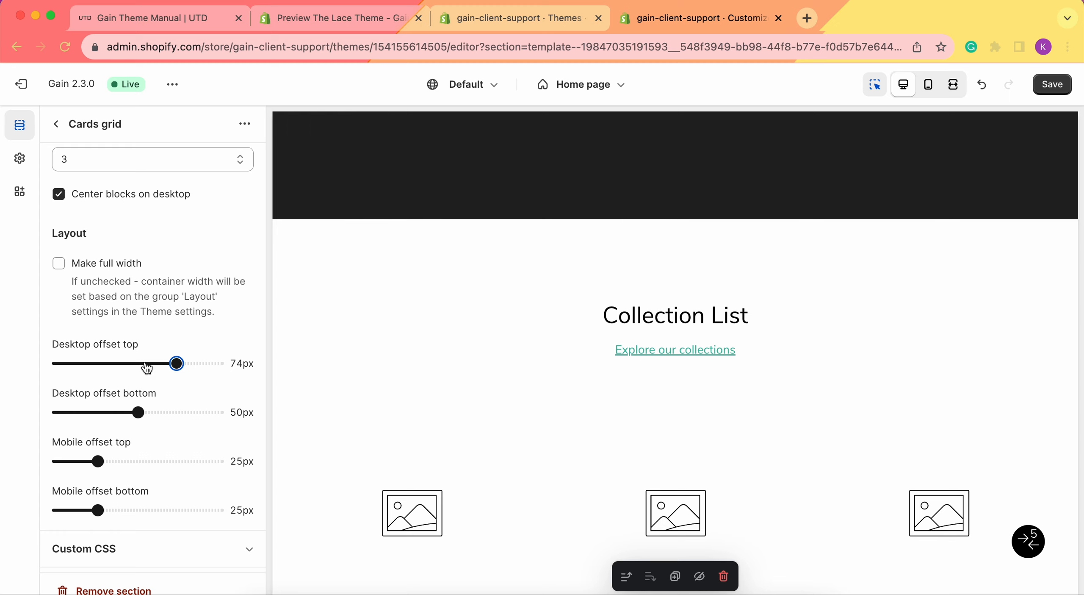
Set the section's desktop offset bottom to 0px.
{"action": "scroll", "coordinate": [147, 367], "scroll_direction": "down", "scroll_amount": 1}
{"action": "scroll", "coordinate": [408, 453], "scroll_direction": "down", "scroll_amount": 10}
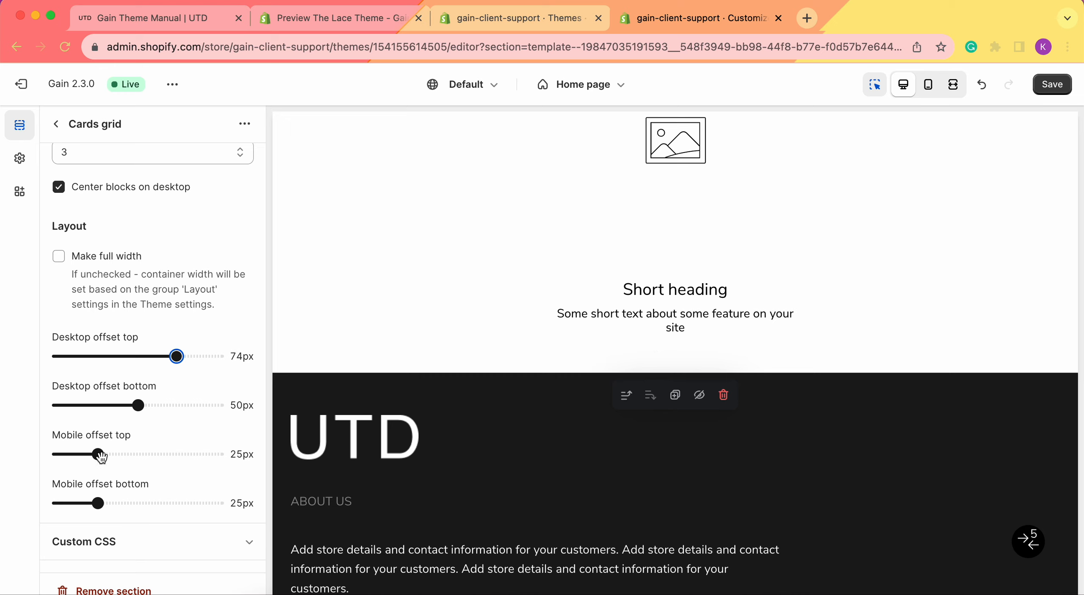
{"action": "left_click_drag", "start_coordinate": [139, 405], "coordinate": [179, 405]}
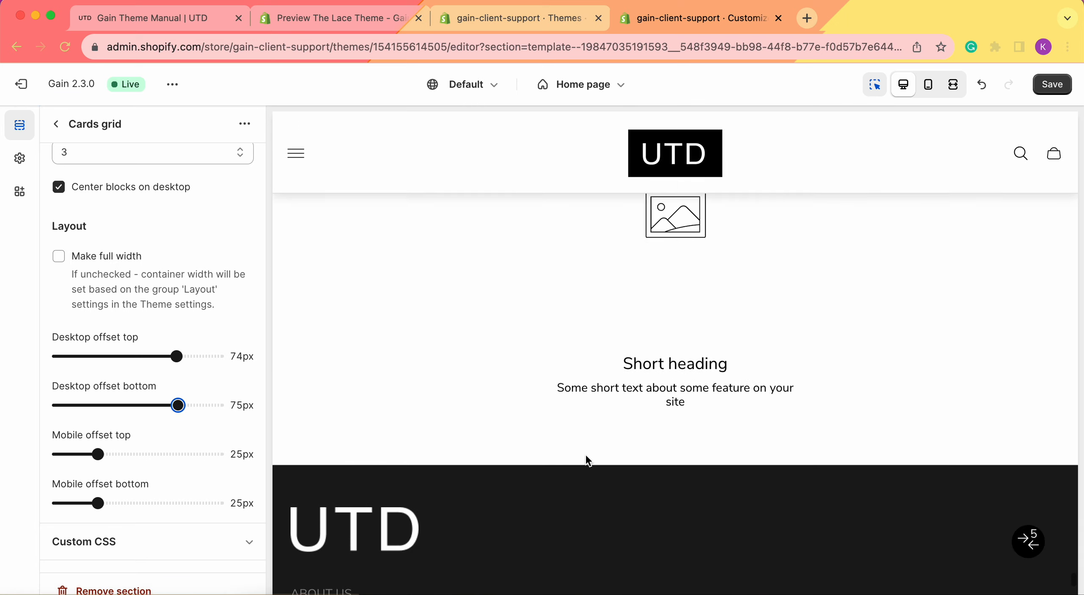
{"action": "left_click_drag", "start_coordinate": [178, 405], "coordinate": [29, 405]}
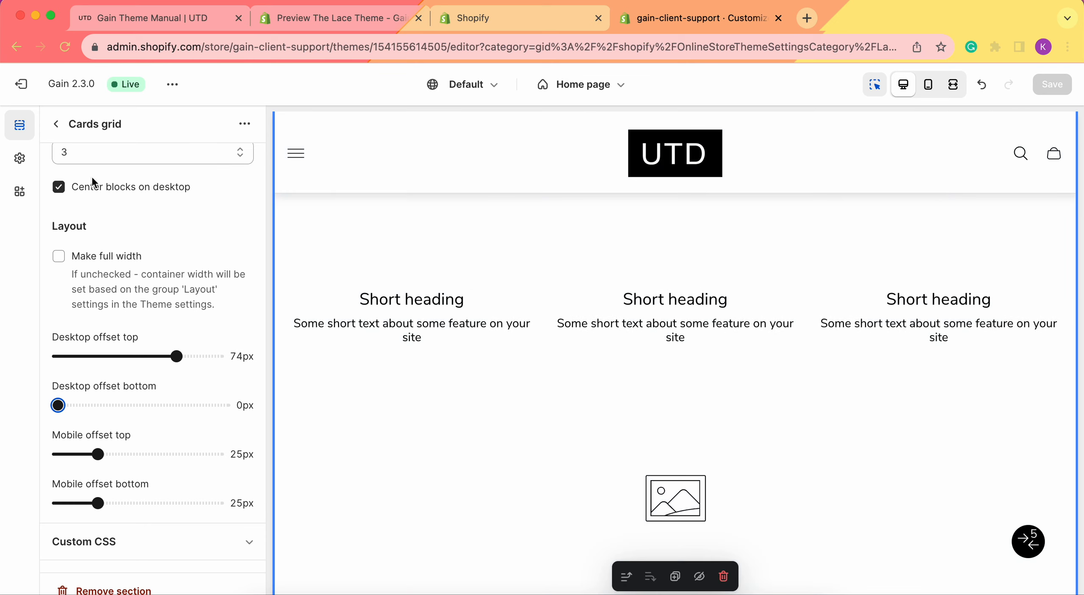
Add three more card blocks to the Cards grid section.
{"action": "left_click", "coordinate": [57, 124]}
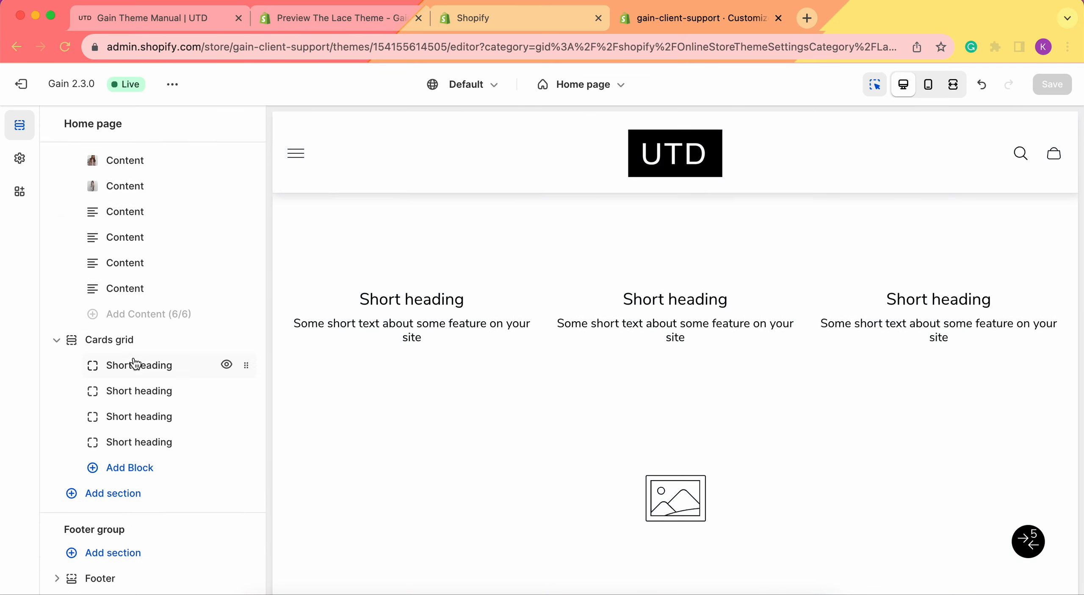
{"action": "scroll", "coordinate": [466, 328], "scroll_direction": "up", "scroll_amount": 5}
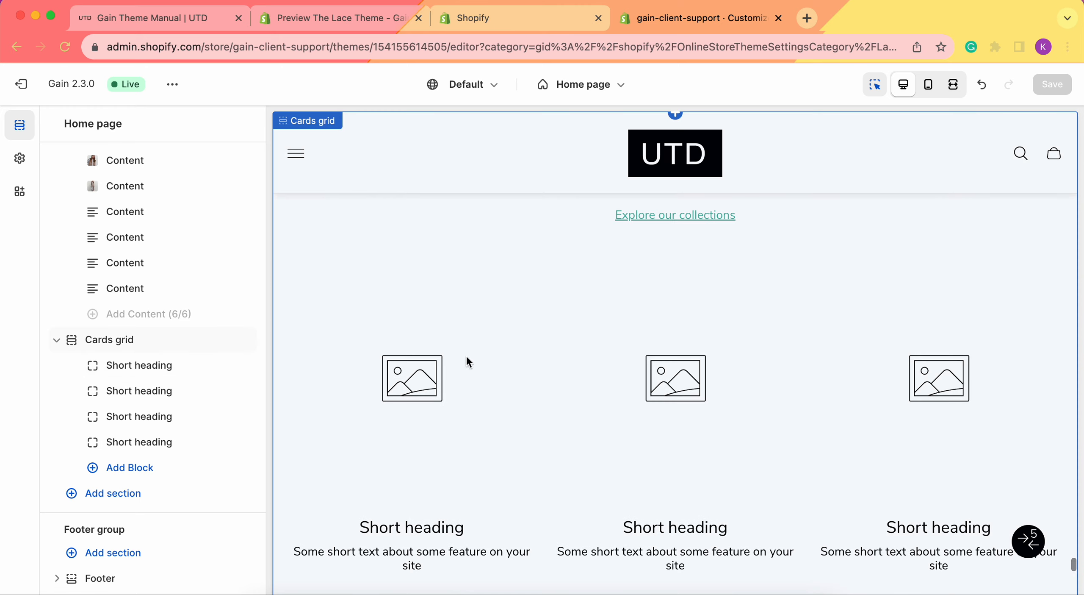
{"action": "scroll", "coordinate": [970, 394], "scroll_direction": "down", "scroll_amount": 6}
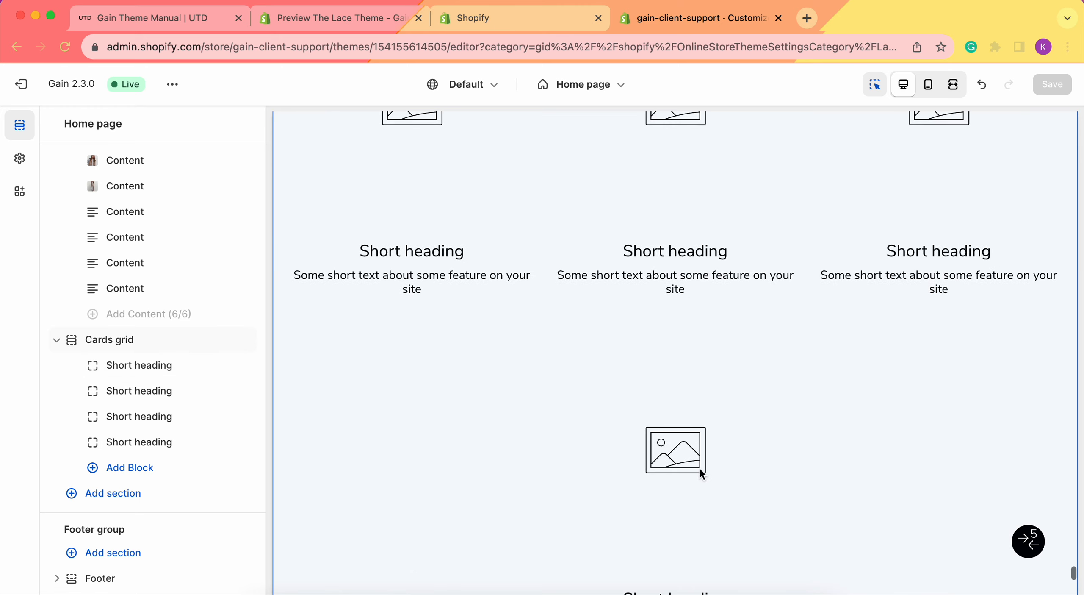
{"action": "scroll", "coordinate": [702, 472], "scroll_direction": "up", "scroll_amount": 3}
{"action": "scroll", "coordinate": [565, 298], "scroll_direction": "up", "scroll_amount": 1}
{"action": "scroll", "coordinate": [415, 304], "scroll_direction": "down", "scroll_amount": 2}
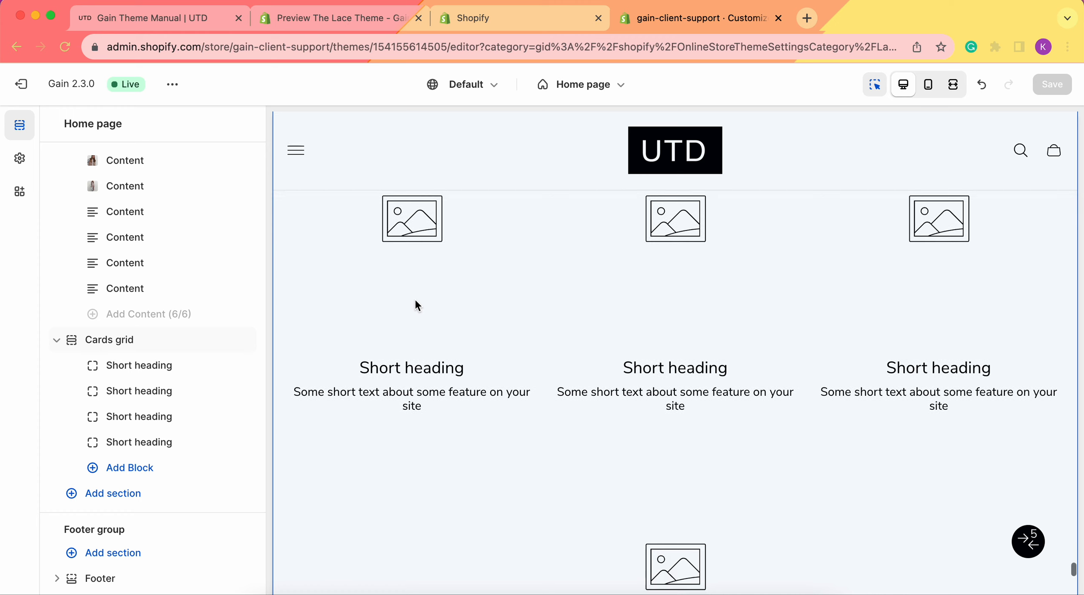
{"action": "left_click", "coordinate": [138, 469]}
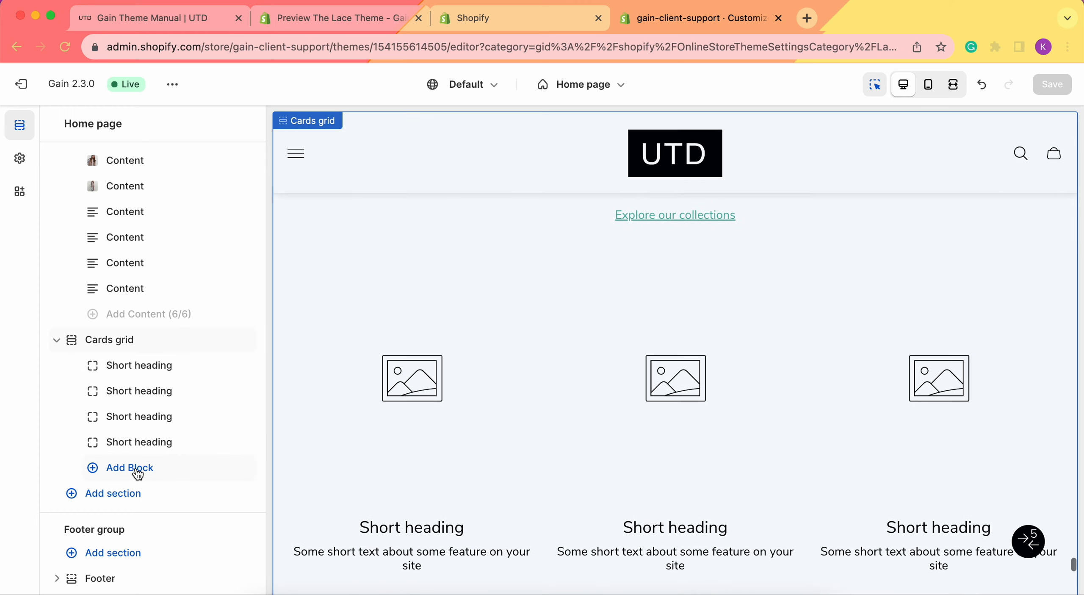
{"action": "left_click", "coordinate": [139, 496]}
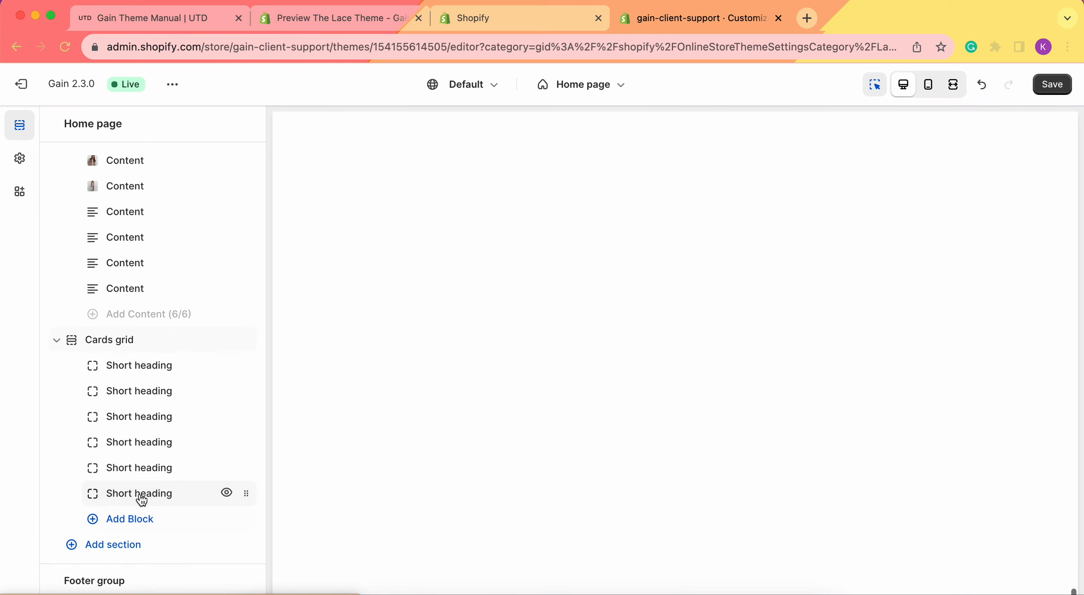
{"action": "left_click", "coordinate": [140, 519]}
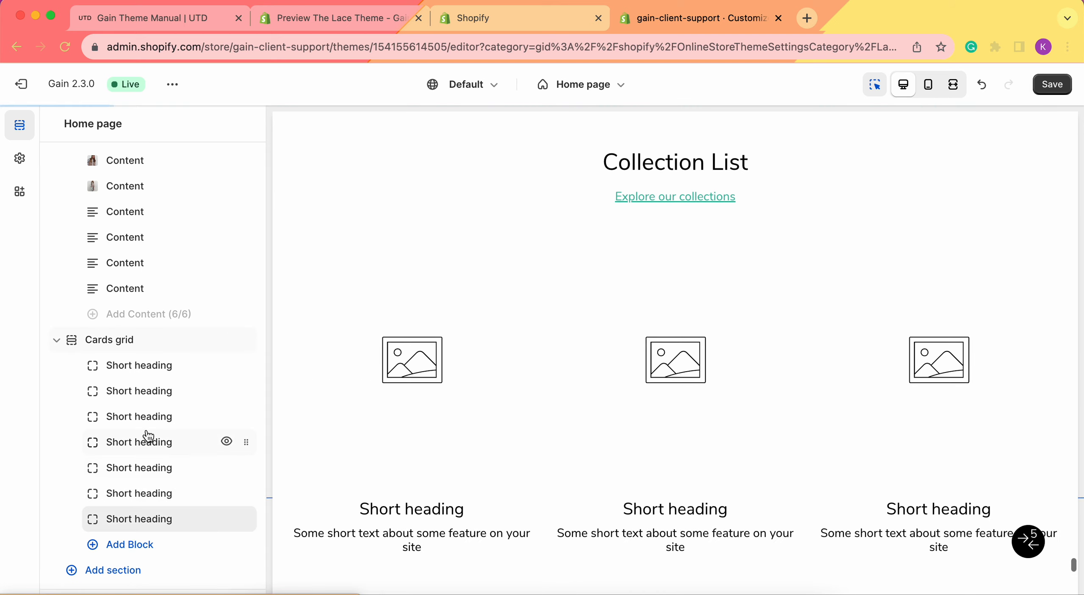
Remove the last card block from the Cards grid.
{"action": "scroll", "coordinate": [150, 437], "scroll_direction": "down", "scroll_amount": 2}
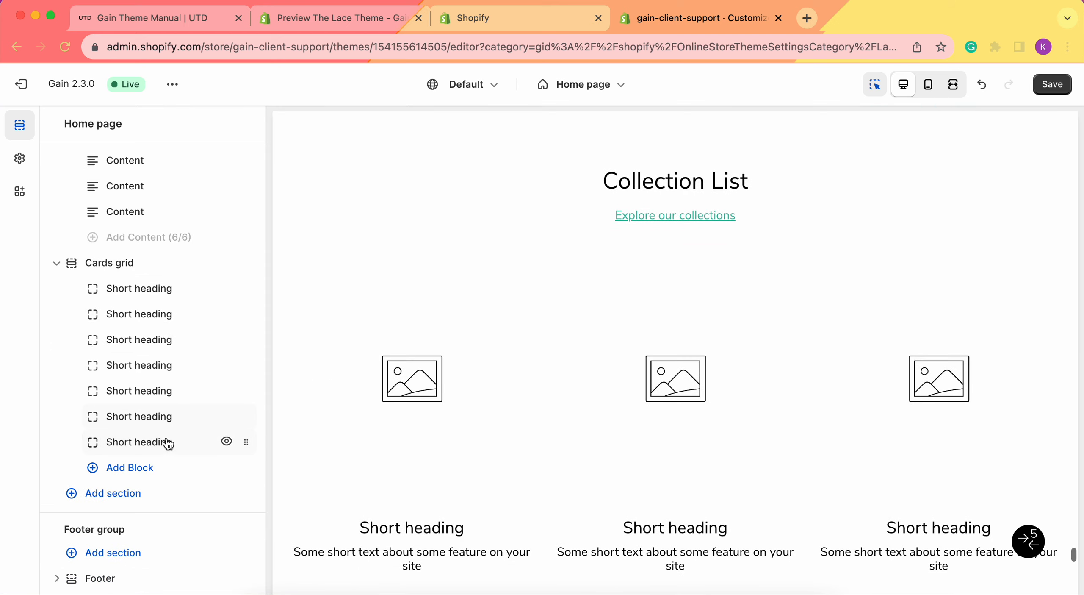
{"action": "left_click", "coordinate": [149, 443]}
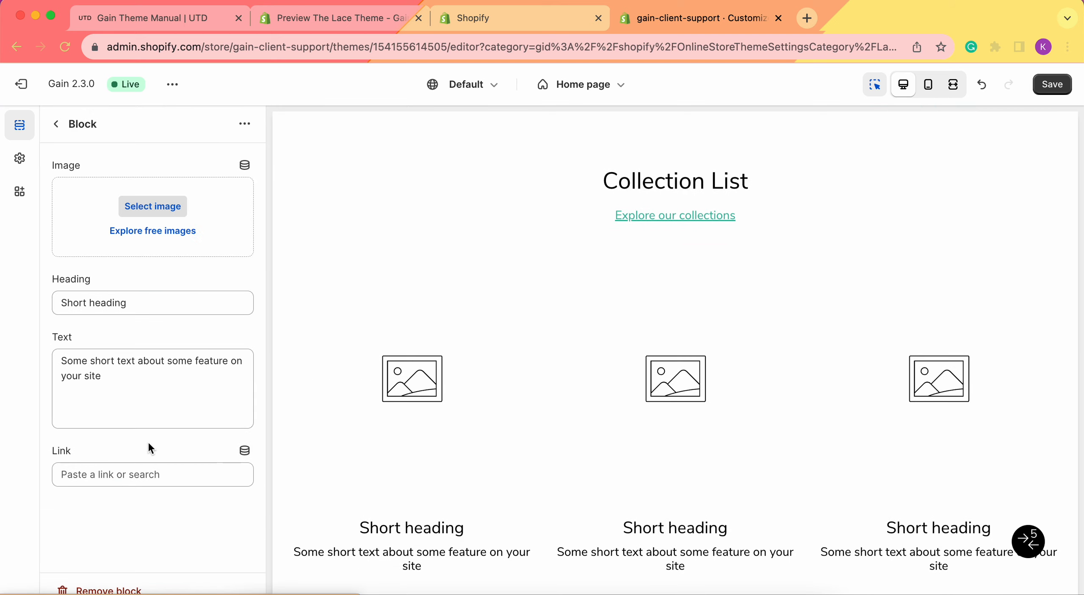
{"action": "left_click", "coordinate": [99, 590]}
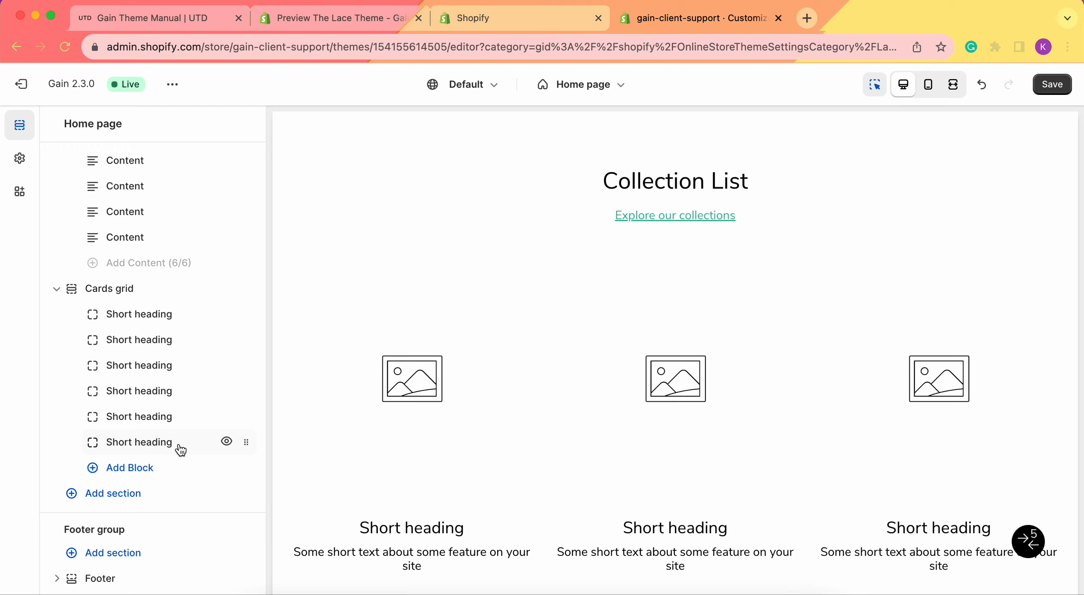
Hide the last two card blocks in the Cards grid.
{"action": "left_click", "coordinate": [226, 441]}
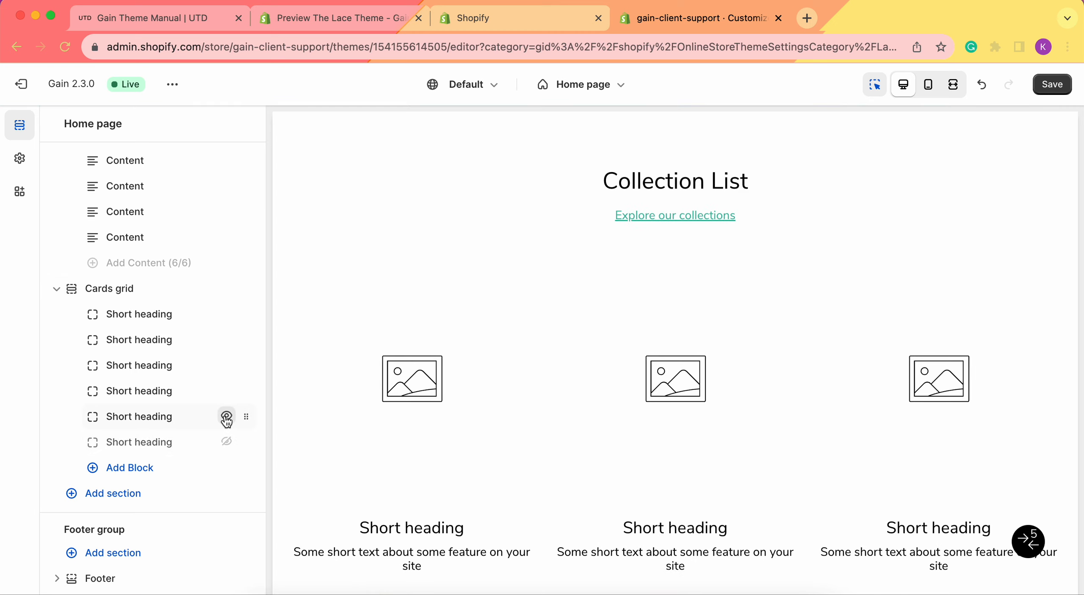
{"action": "left_click", "coordinate": [226, 416]}
{"action": "scroll", "coordinate": [579, 426], "scroll_direction": "down", "scroll_amount": 3}
{"action": "scroll", "coordinate": [578, 426], "scroll_direction": "down", "scroll_amount": 5}
{"action": "scroll", "coordinate": [731, 412], "scroll_direction": "up", "scroll_amount": 5}
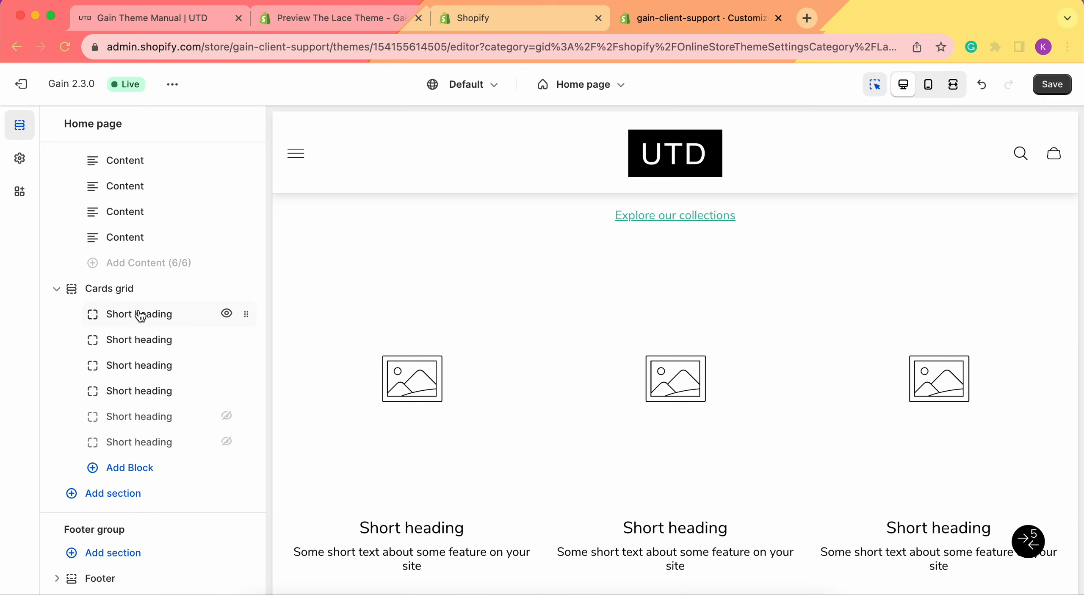
Assign the image thelace-81_1 from the store library to the first card block.
{"action": "scroll", "coordinate": [438, 345], "scroll_direction": "down", "scroll_amount": 2}
{"action": "left_click_drag", "start_coordinate": [243, 365], "coordinate": [223, 341]}
{"action": "left_click", "coordinate": [144, 317]}
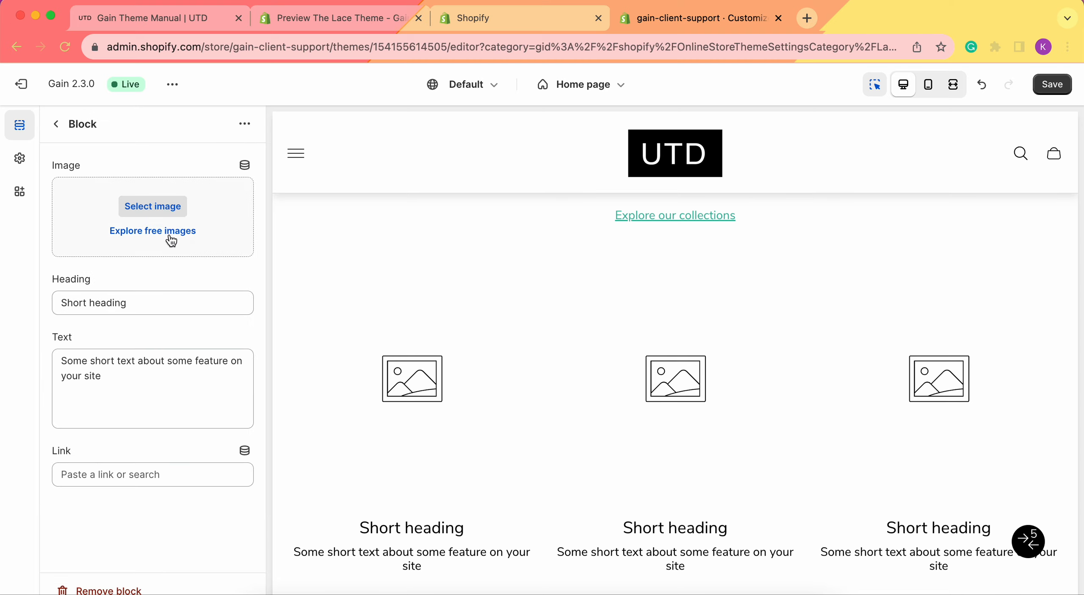
{"action": "left_click", "coordinate": [157, 208]}
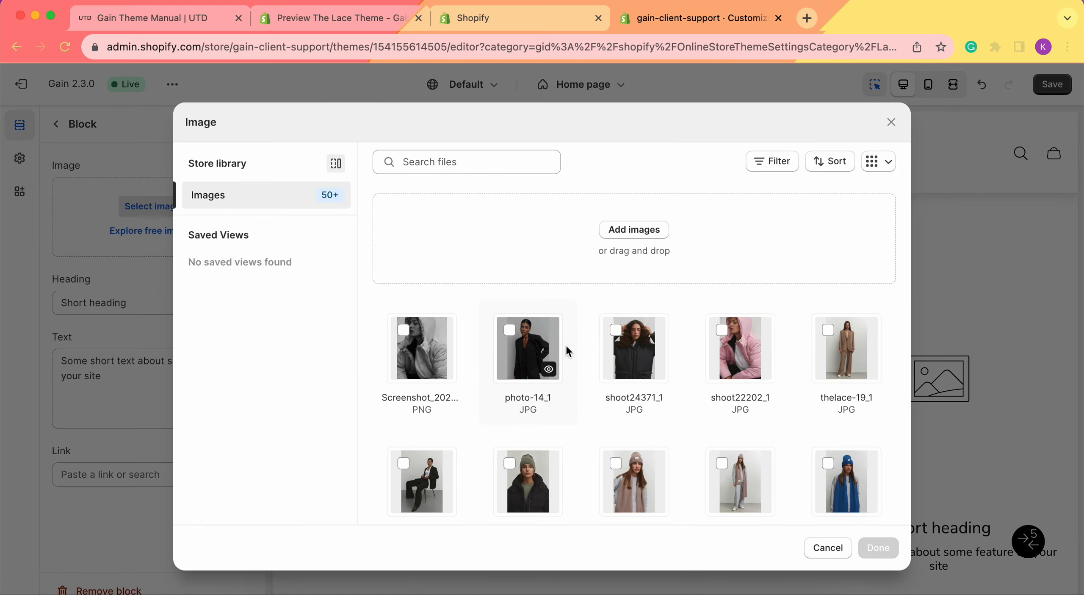
{"action": "scroll", "coordinate": [567, 352], "scroll_direction": "down", "scroll_amount": 2}
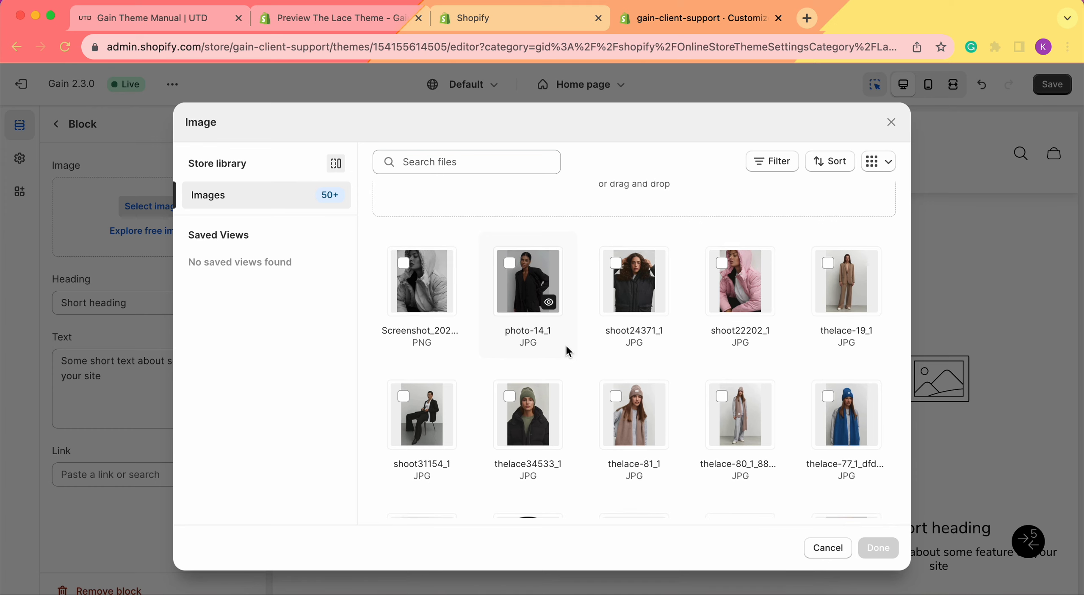
{"action": "scroll", "coordinate": [567, 347], "scroll_direction": "down", "scroll_amount": 1}
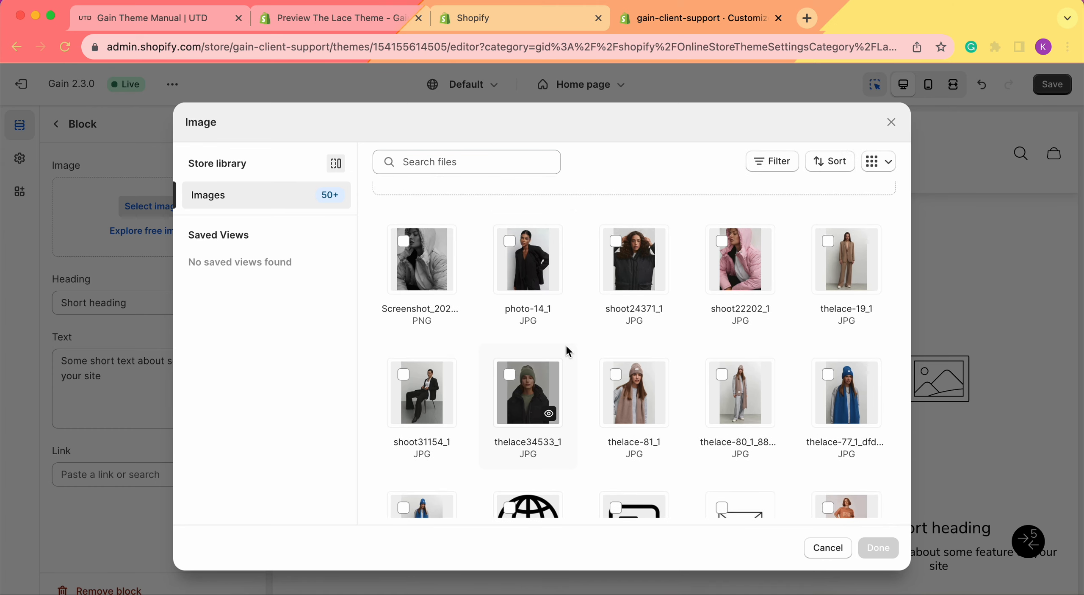
{"action": "left_click", "coordinate": [634, 392]}
{"action": "left_click", "coordinate": [879, 547]}
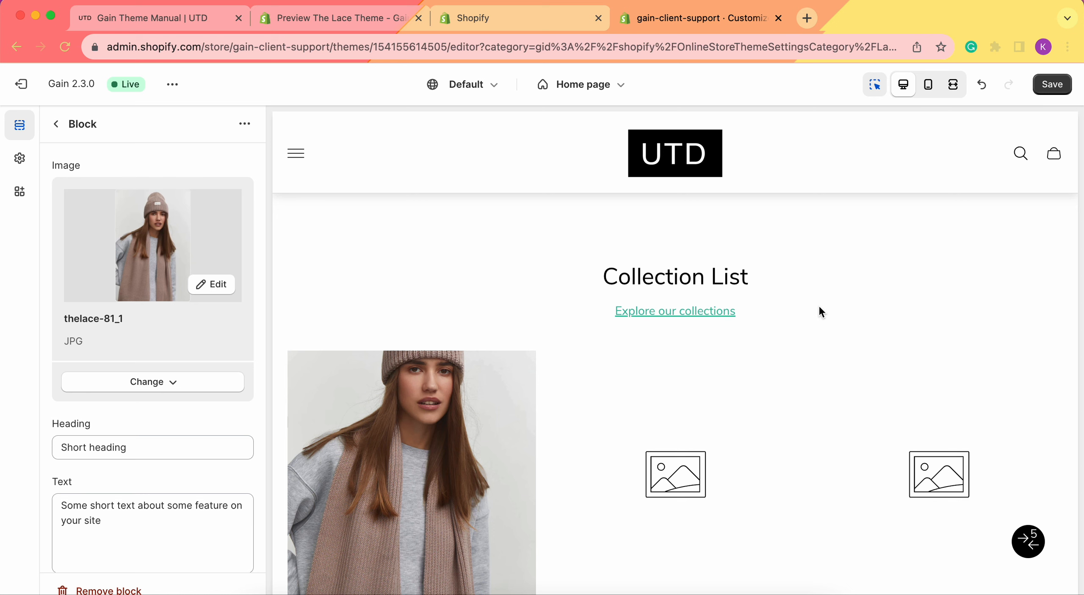
{"action": "scroll", "coordinate": [558, 376], "scroll_direction": "down", "scroll_amount": 5}
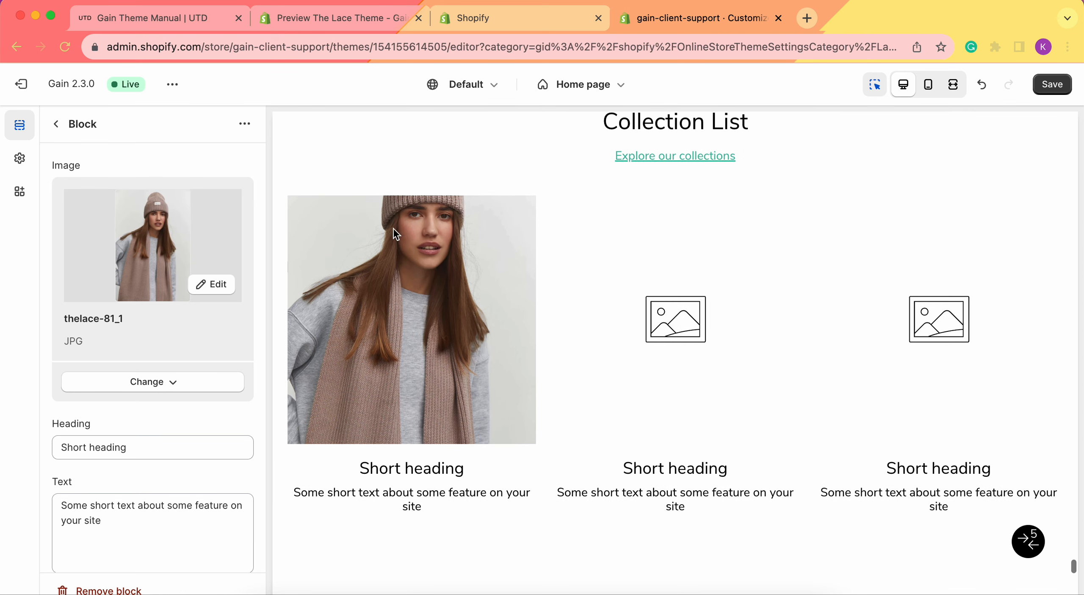
{"action": "scroll", "coordinate": [122, 326], "scroll_direction": "down", "scroll_amount": 1}
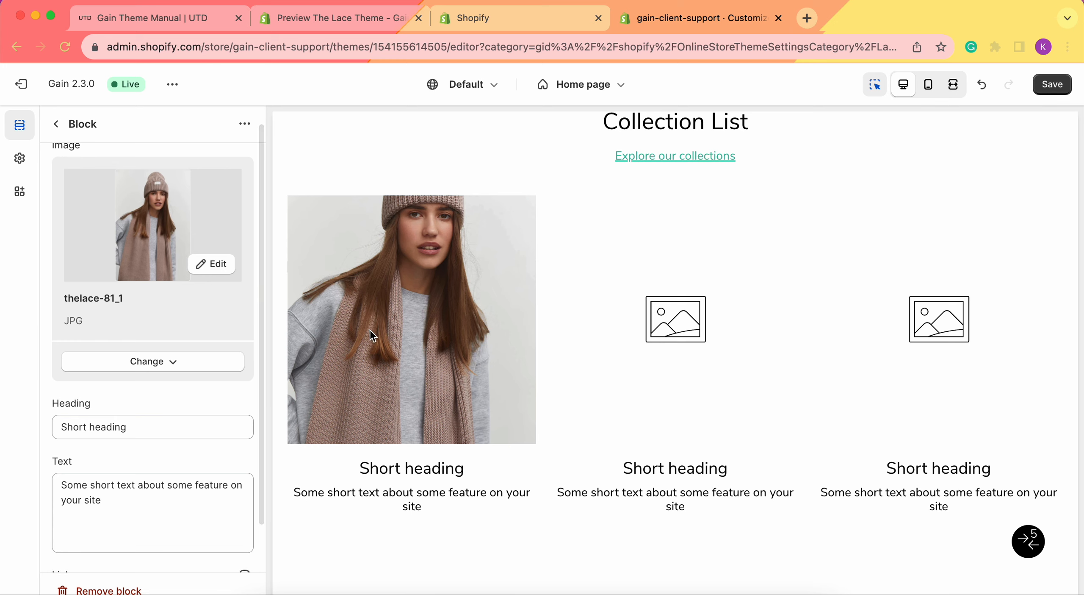
{"action": "scroll", "coordinate": [89, 353], "scroll_direction": "down", "scroll_amount": 3}
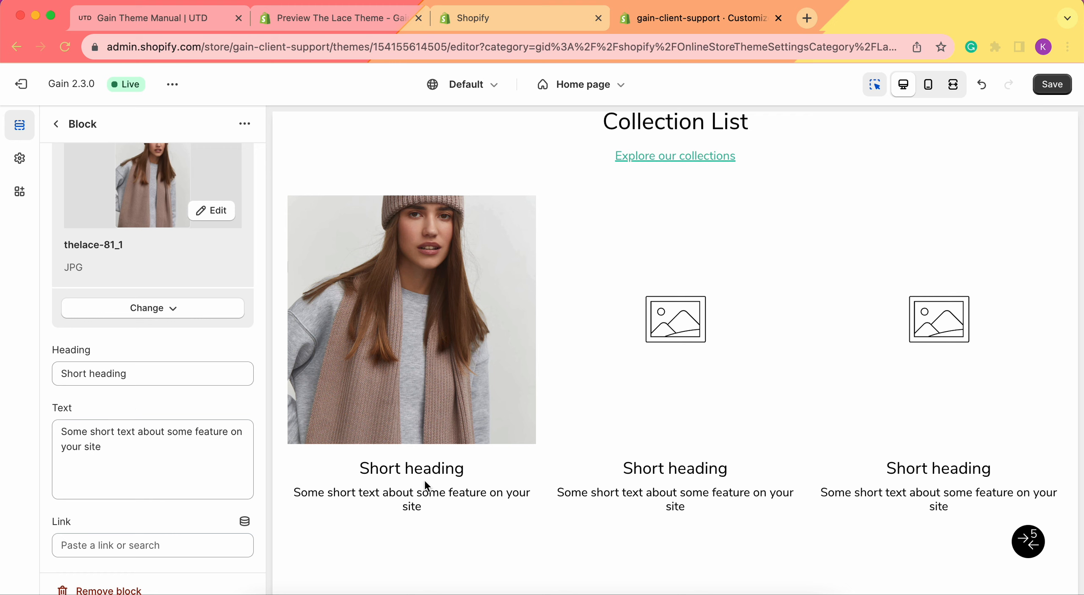
Link the first card block to the Accessories collection.
{"action": "scroll", "coordinate": [566, 326], "scroll_direction": "up", "scroll_amount": 2}
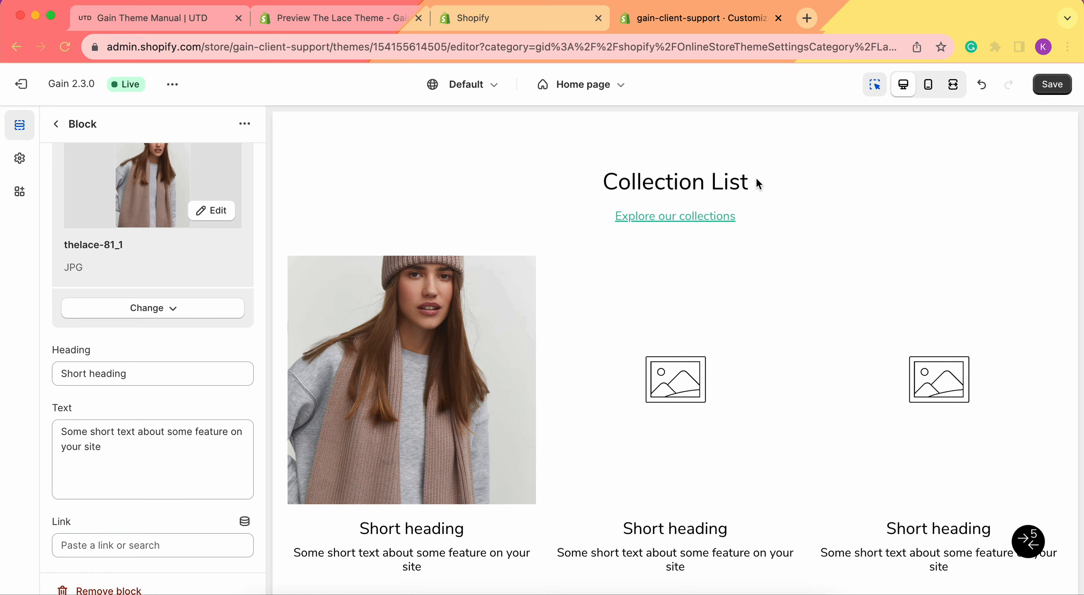
{"action": "scroll", "coordinate": [508, 406], "scroll_direction": "down", "scroll_amount": 3}
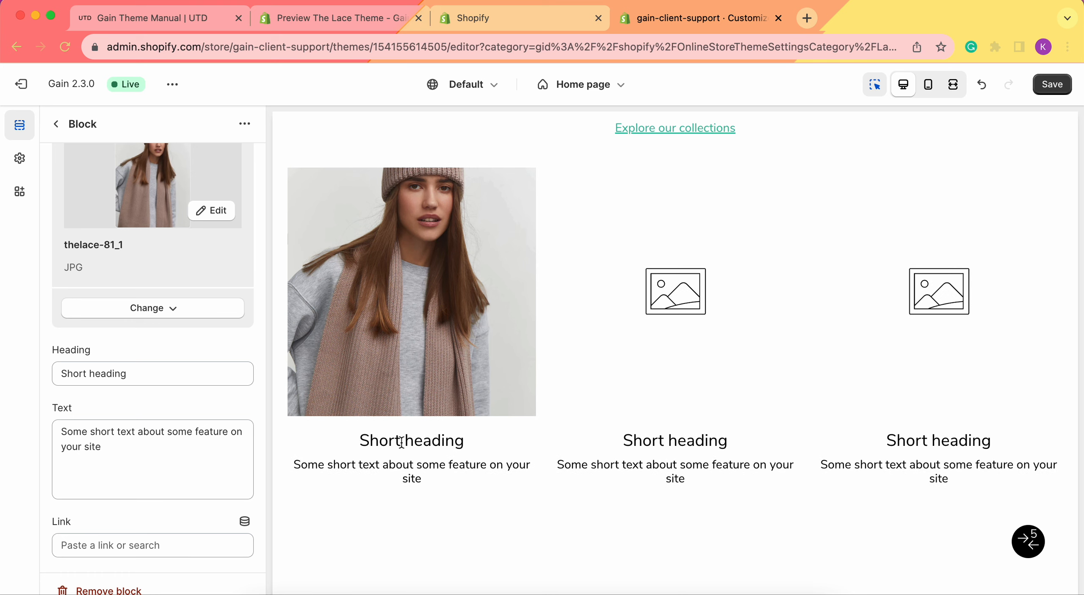
{"action": "left_click", "coordinate": [152, 378]}
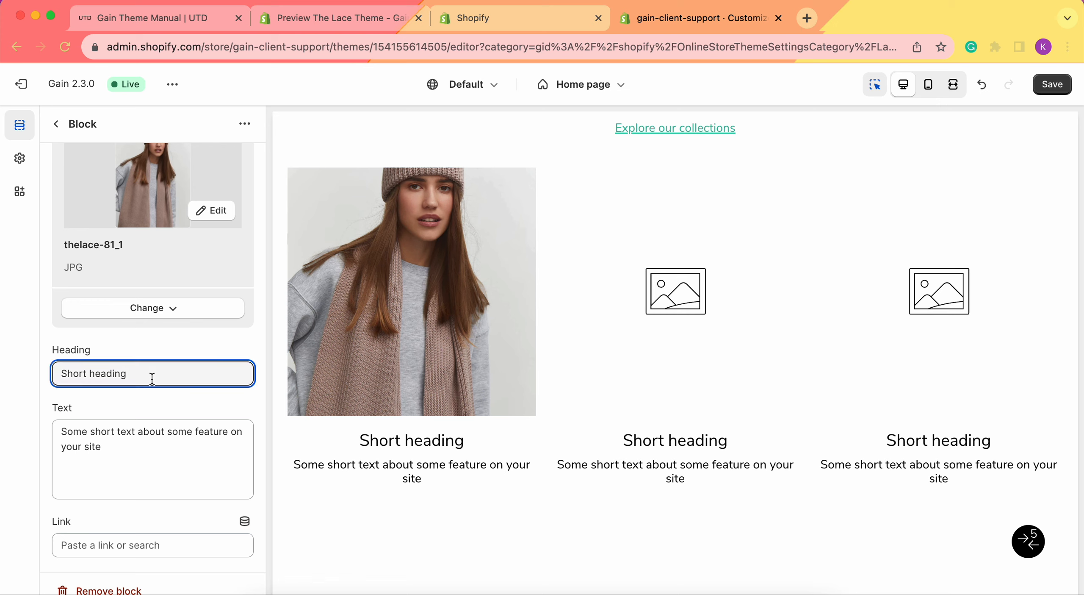
{"action": "left_click", "coordinate": [157, 434]}
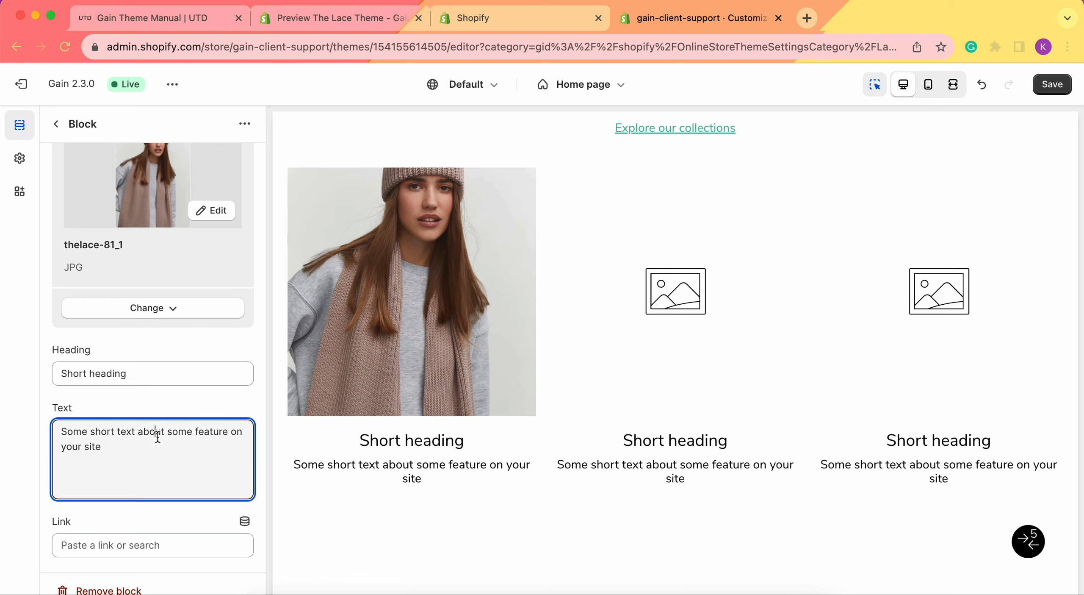
{"action": "left_click", "coordinate": [89, 547]}
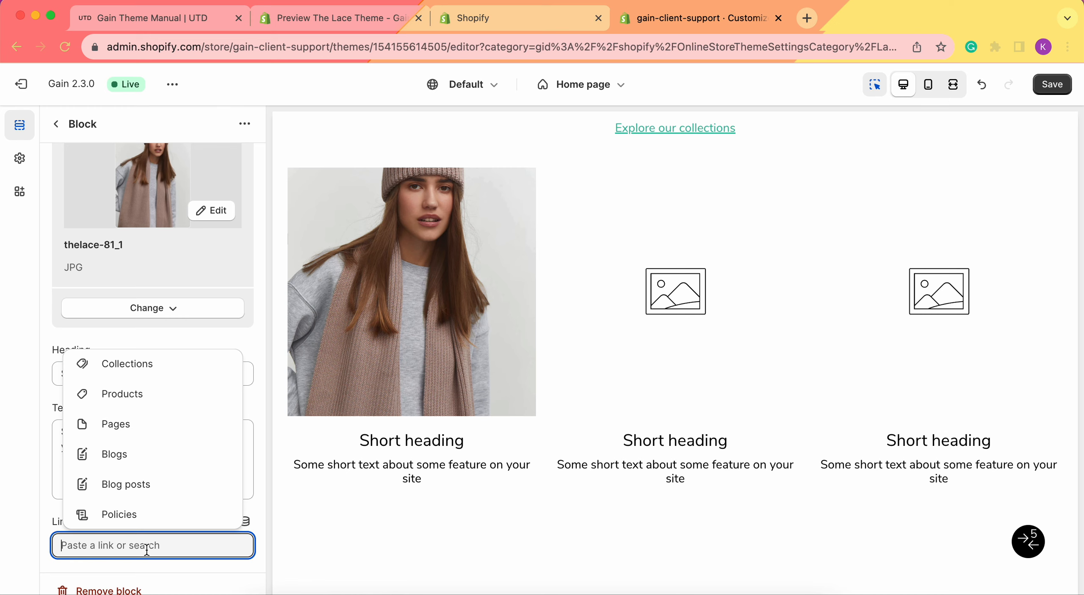
{"action": "left_click", "coordinate": [148, 369]}
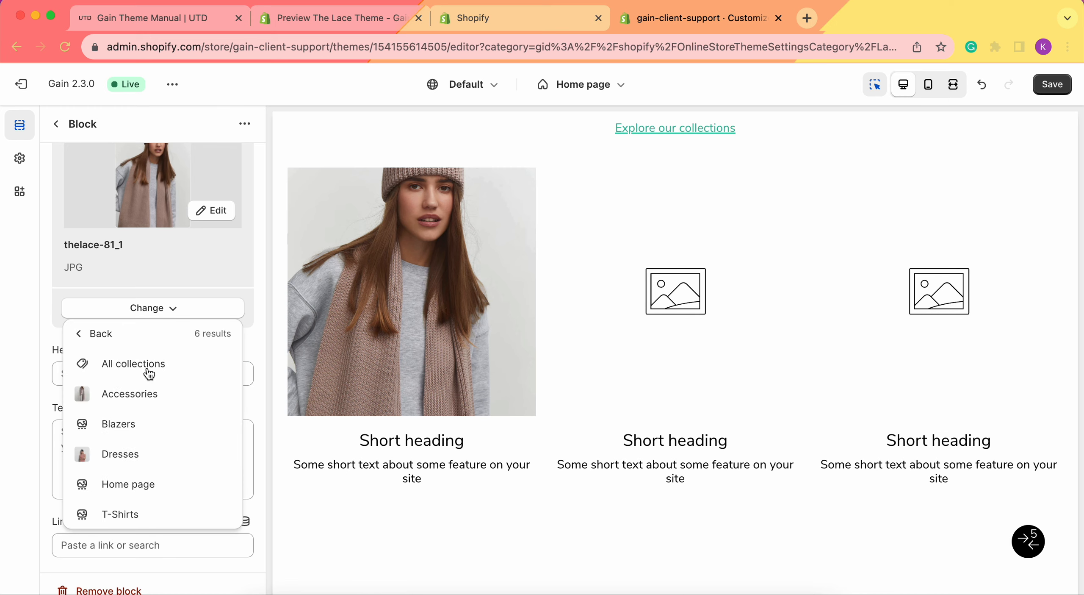
{"action": "left_click", "coordinate": [123, 398]}
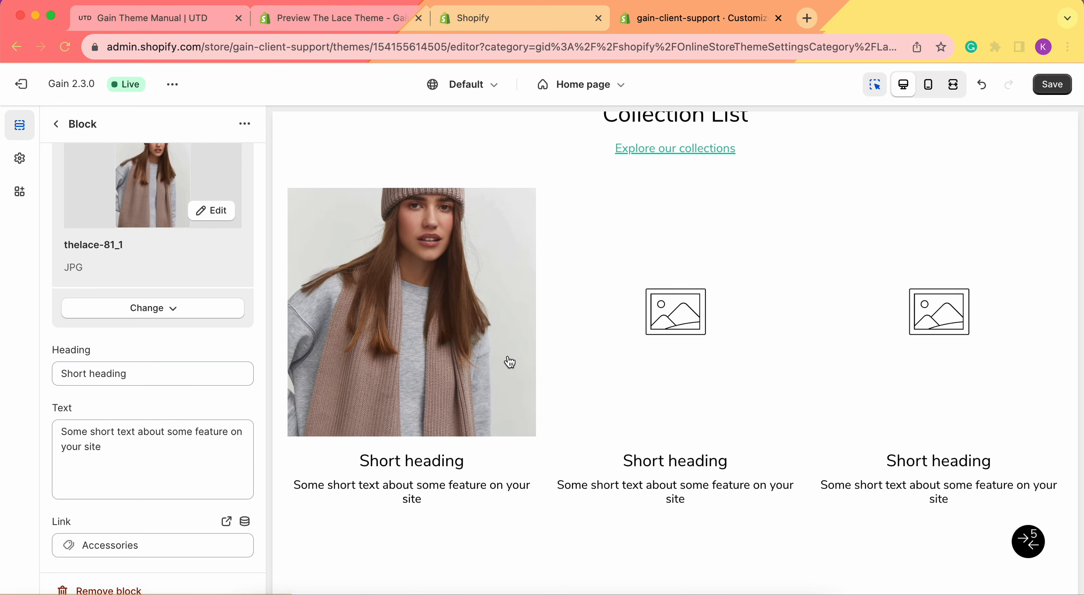
Assign the image thelace-19_1 from the store library to the second card block and save the theme.
{"action": "left_click", "coordinate": [56, 124]}
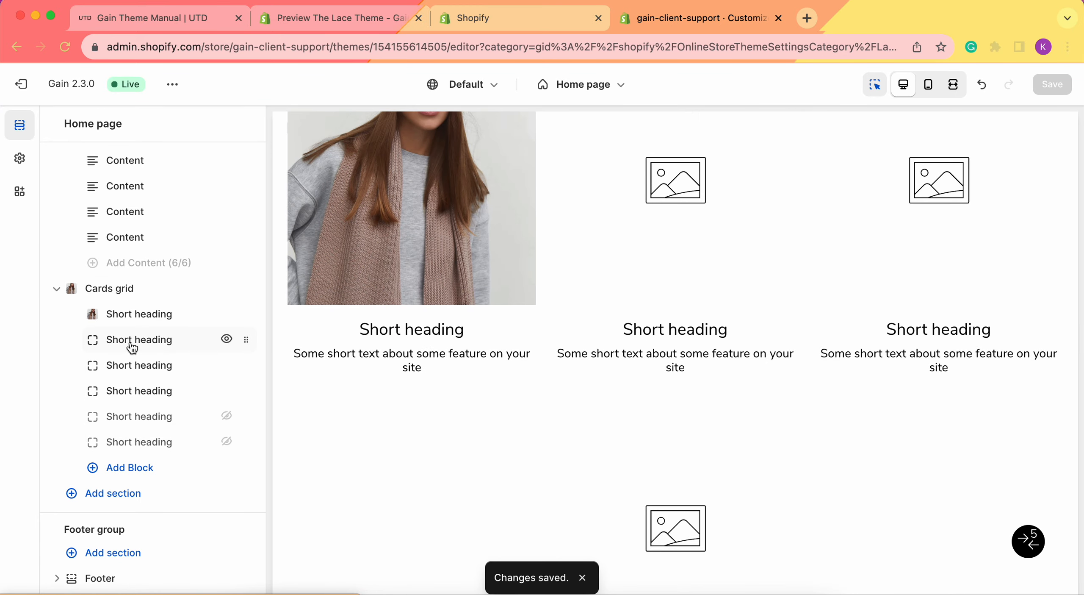
{"action": "left_click", "coordinate": [132, 341]}
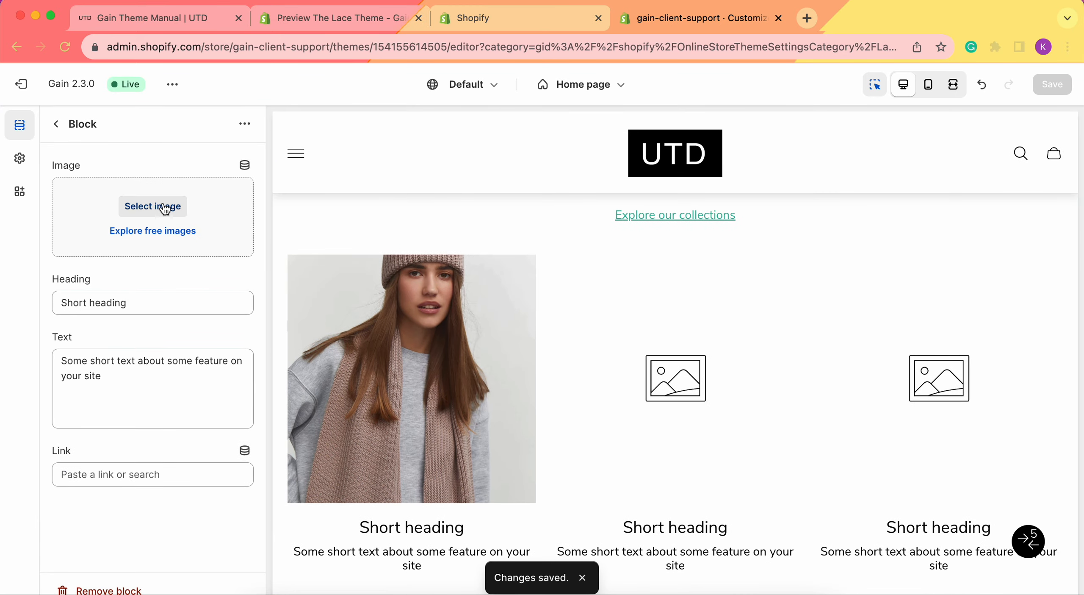
{"action": "left_click", "coordinate": [166, 209]}
{"action": "left_click", "coordinate": [846, 351]}
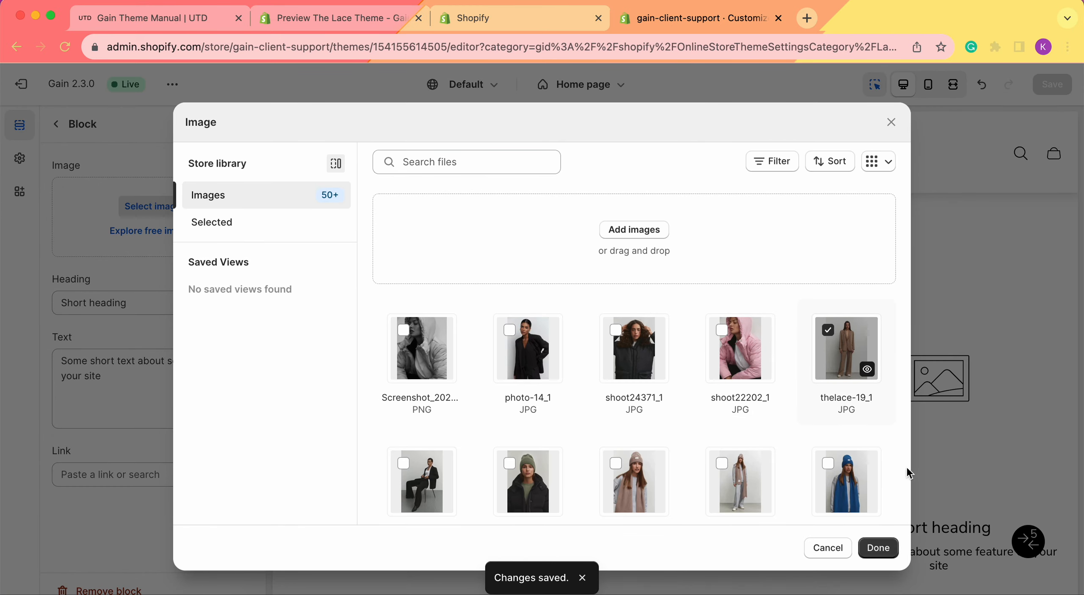
{"action": "left_click", "coordinate": [878, 547]}
{"action": "scroll", "coordinate": [127, 381], "scroll_direction": "down", "scroll_amount": 2}
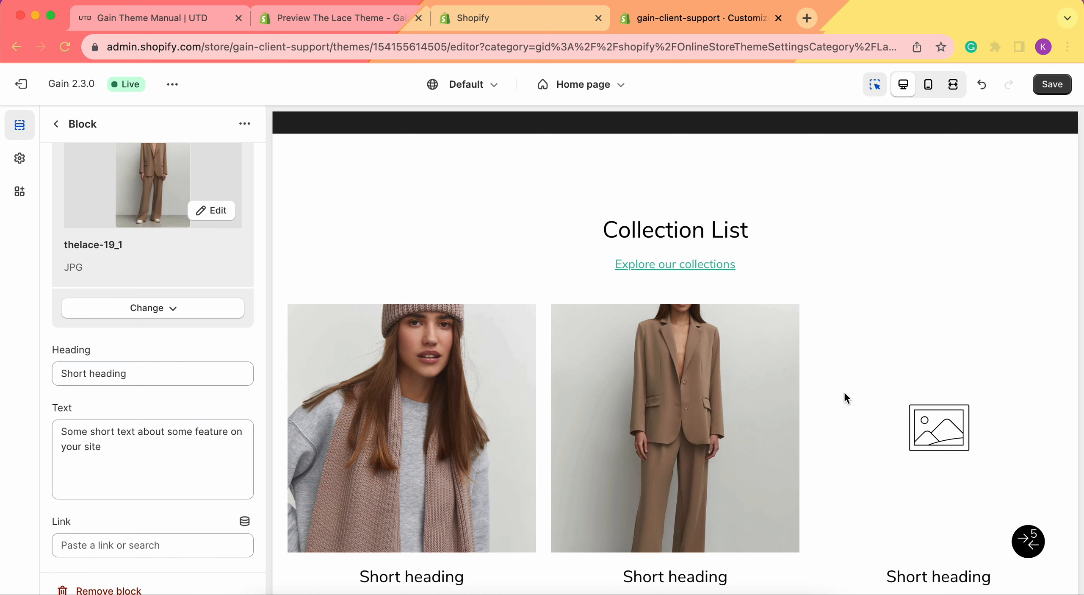
{"action": "scroll", "coordinate": [736, 360], "scroll_direction": "down", "scroll_amount": 2}
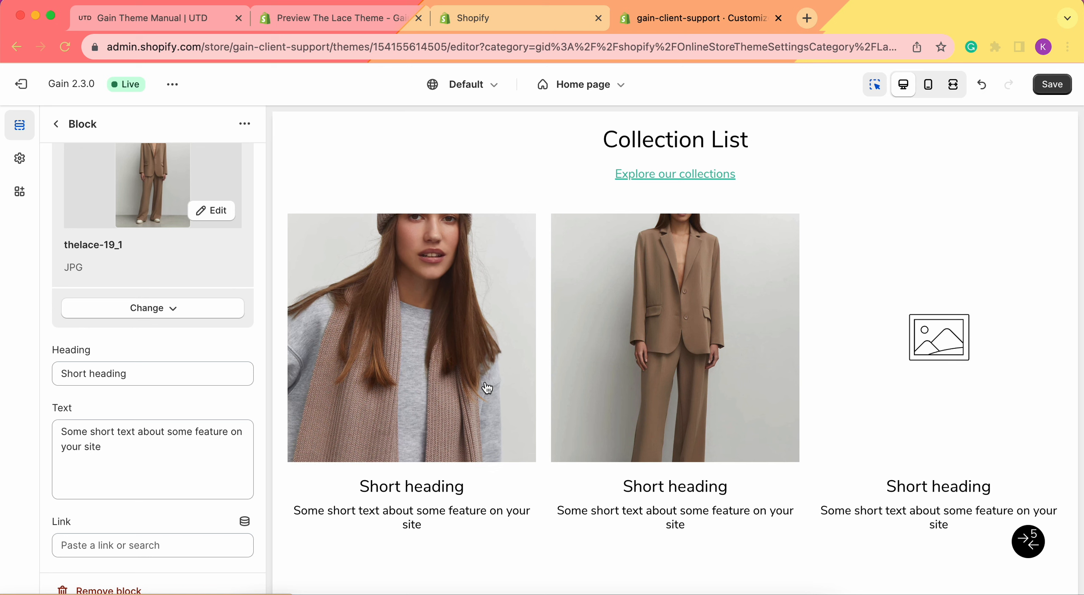
{"action": "left_click", "coordinate": [1049, 87]}
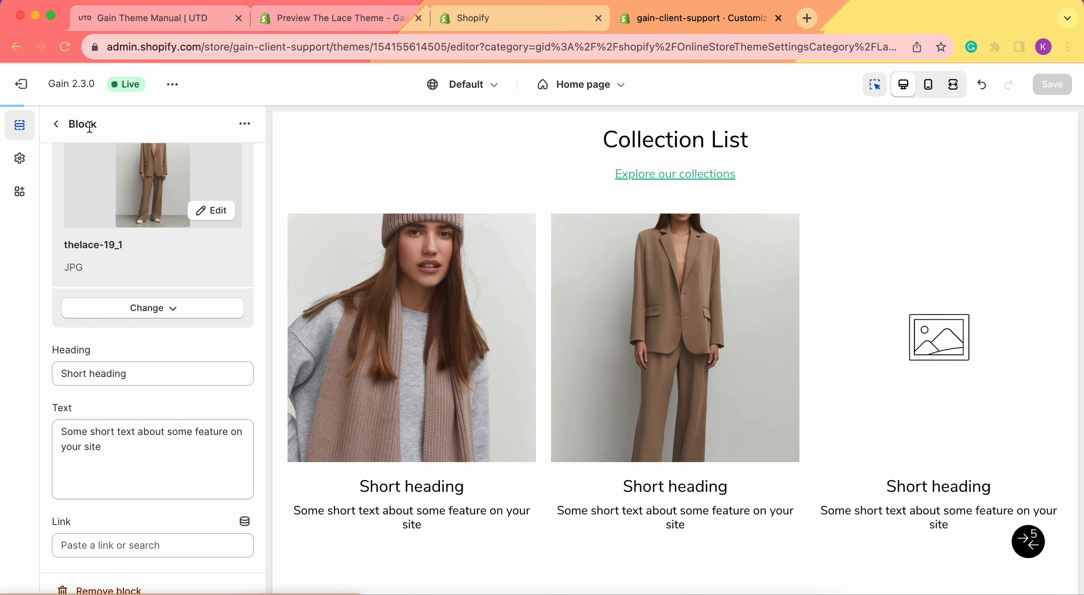
Assign the image photo-14_1 to the third card block.
{"action": "left_click", "coordinate": [57, 124]}
{"action": "left_click", "coordinate": [149, 314]}
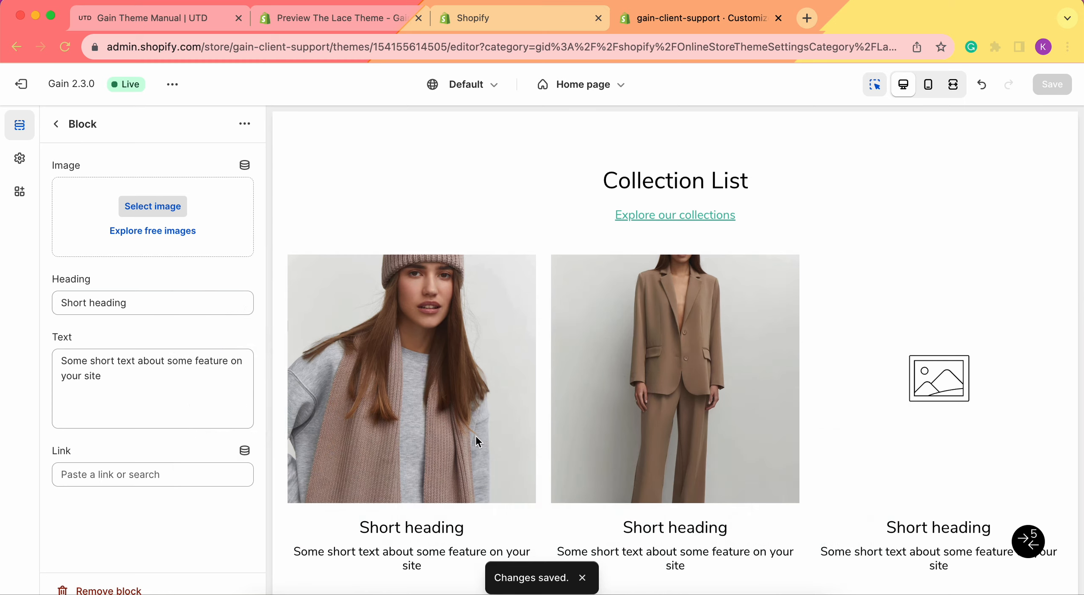
{"action": "scroll", "coordinate": [74, 350], "scroll_direction": "down", "scroll_amount": 2}
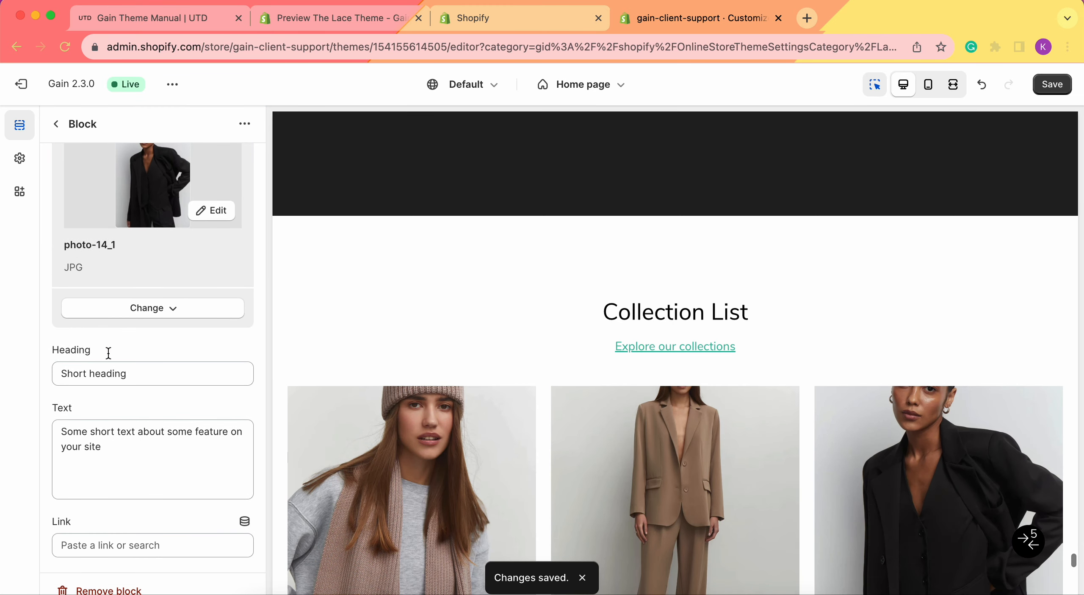
Link the third card block to the Bodysuit in milk product and save the theme.
{"action": "scroll", "coordinate": [547, 378], "scroll_direction": "down", "scroll_amount": 5}
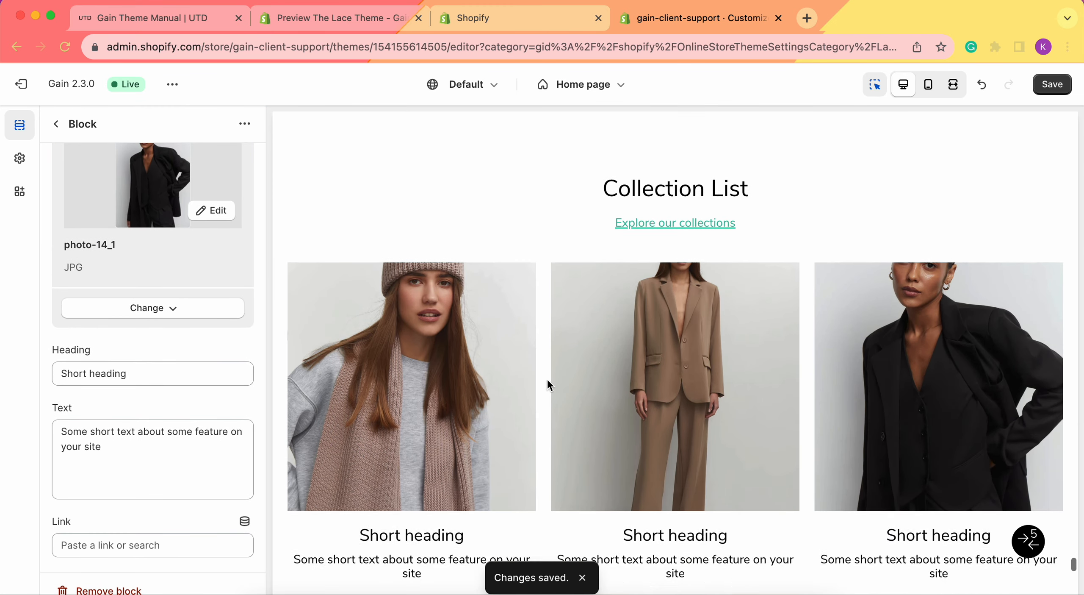
{"action": "left_click", "coordinate": [111, 544]}
{"action": "left_click", "coordinate": [134, 398]}
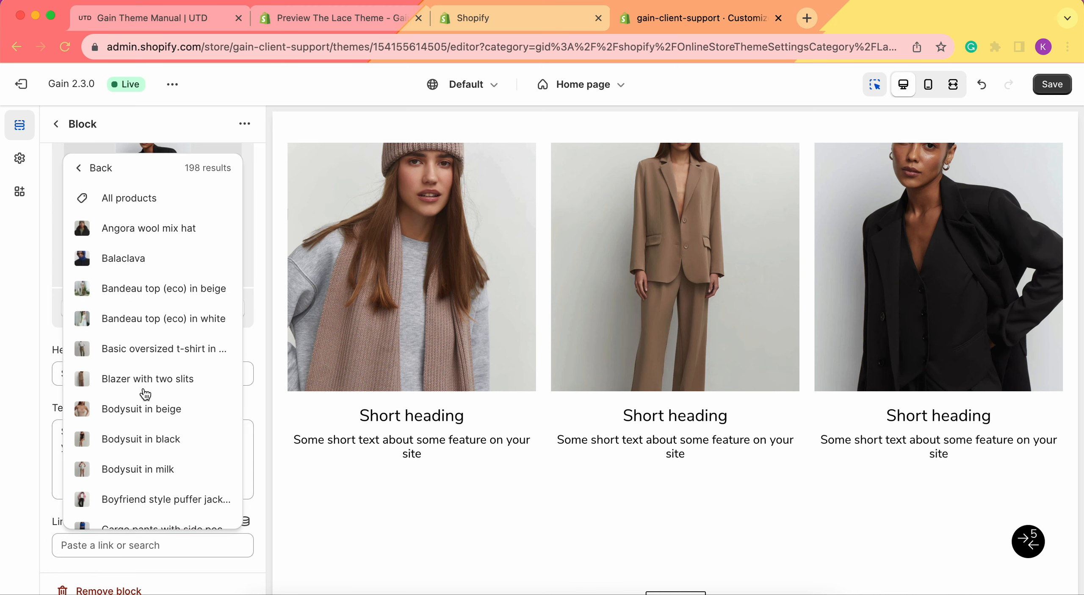
{"action": "scroll", "coordinate": [143, 392], "scroll_direction": "down", "scroll_amount": 2}
{"action": "scroll", "coordinate": [131, 362], "scroll_direction": "down", "scroll_amount": 1}
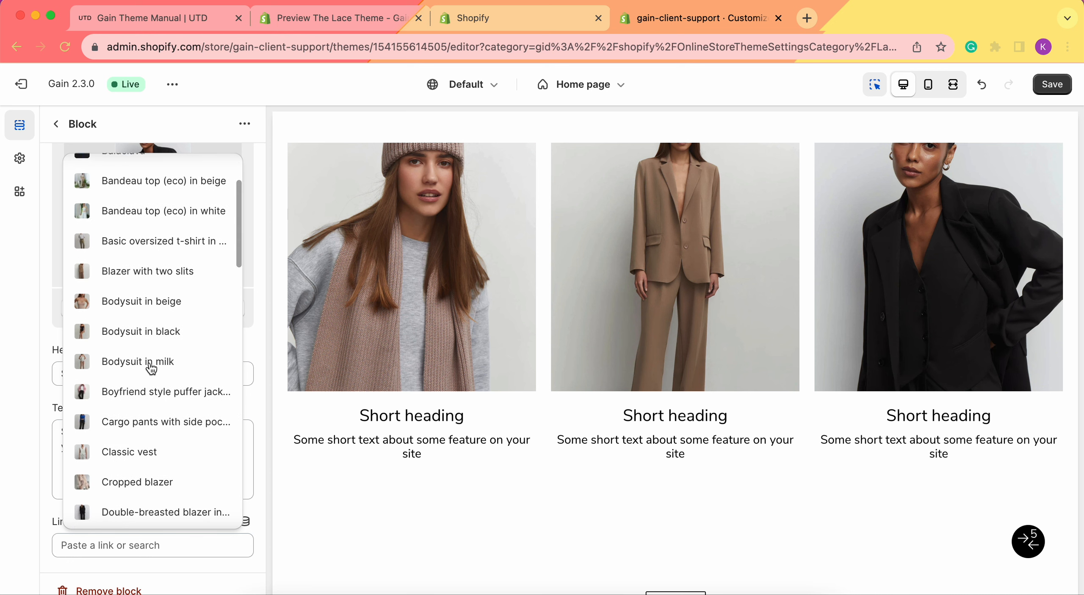
{"action": "left_click", "coordinate": [150, 363]}
{"action": "left_click", "coordinate": [1051, 86]}
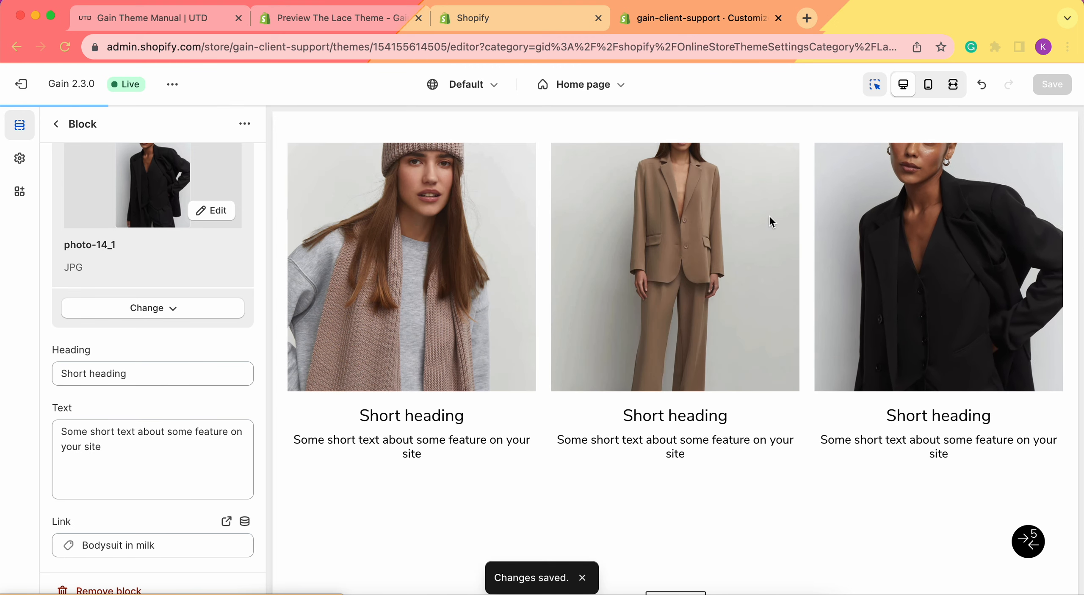
Open a preview of the home page in a new browser tab.
{"action": "scroll", "coordinate": [769, 216], "scroll_direction": "up", "scroll_amount": 5}
{"action": "scroll", "coordinate": [755, 253], "scroll_direction": "down", "scroll_amount": 5}
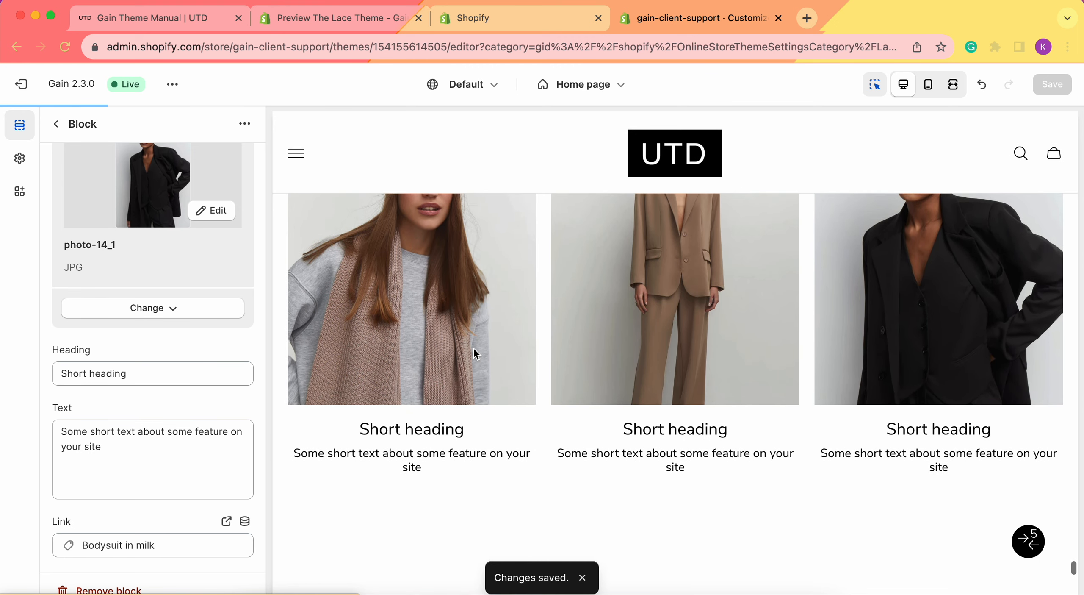
{"action": "scroll", "coordinate": [843, 327], "scroll_direction": "down", "scroll_amount": 3}
{"action": "scroll", "coordinate": [641, 322], "scroll_direction": "up", "scroll_amount": 4}
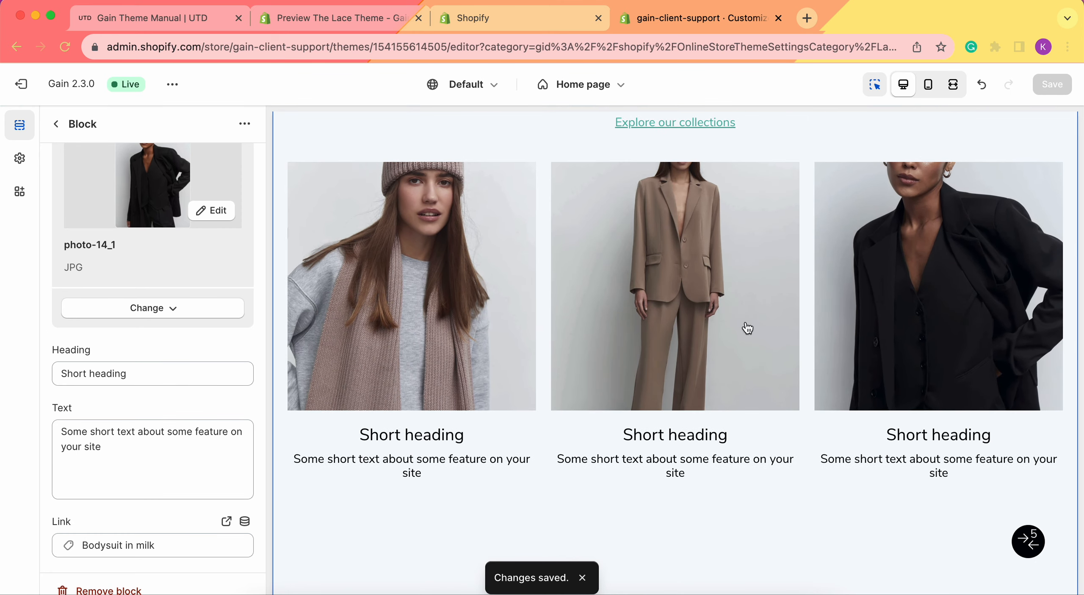
{"action": "scroll", "coordinate": [448, 316], "scroll_direction": "up", "scroll_amount": 2}
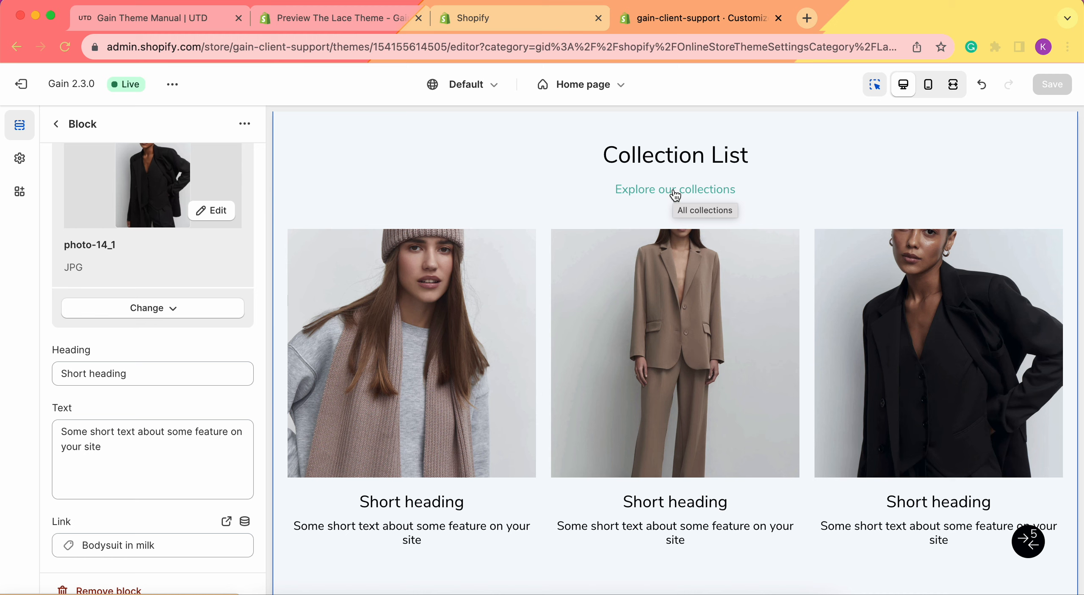
{"action": "left_click", "coordinate": [172, 85]}
{"action": "left_click", "coordinate": [166, 116]}
Examine the Cards grid section's headings, text and images on the storefront preview.
{"action": "scroll", "coordinate": [500, 413], "scroll_direction": "down", "scroll_amount": 20}
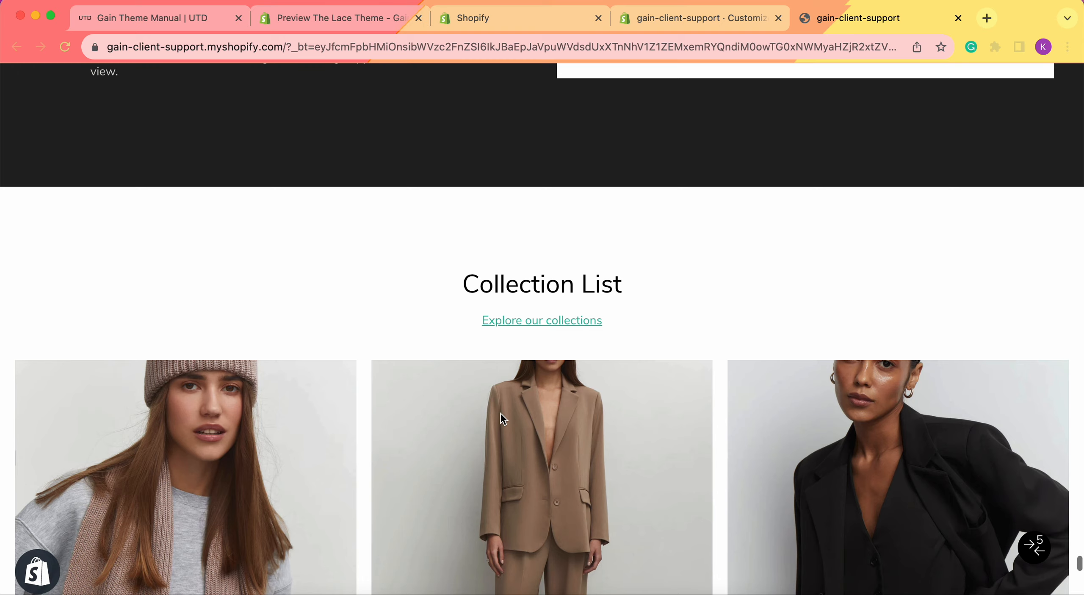
{"action": "scroll", "coordinate": [501, 413], "scroll_direction": "down", "scroll_amount": 2}
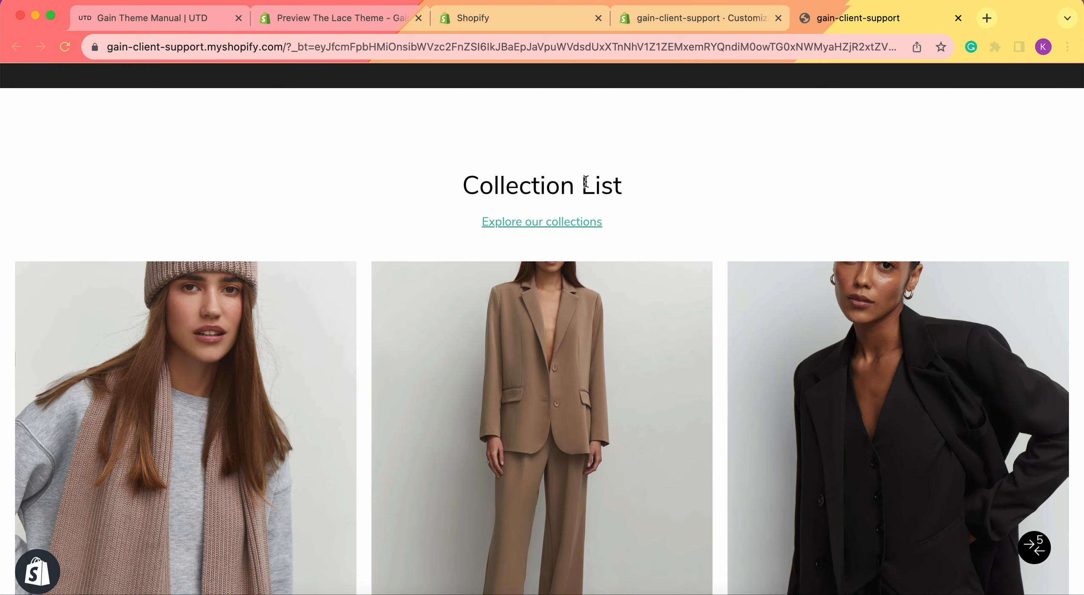
{"action": "scroll", "coordinate": [671, 167], "scroll_direction": "down", "scroll_amount": 4}
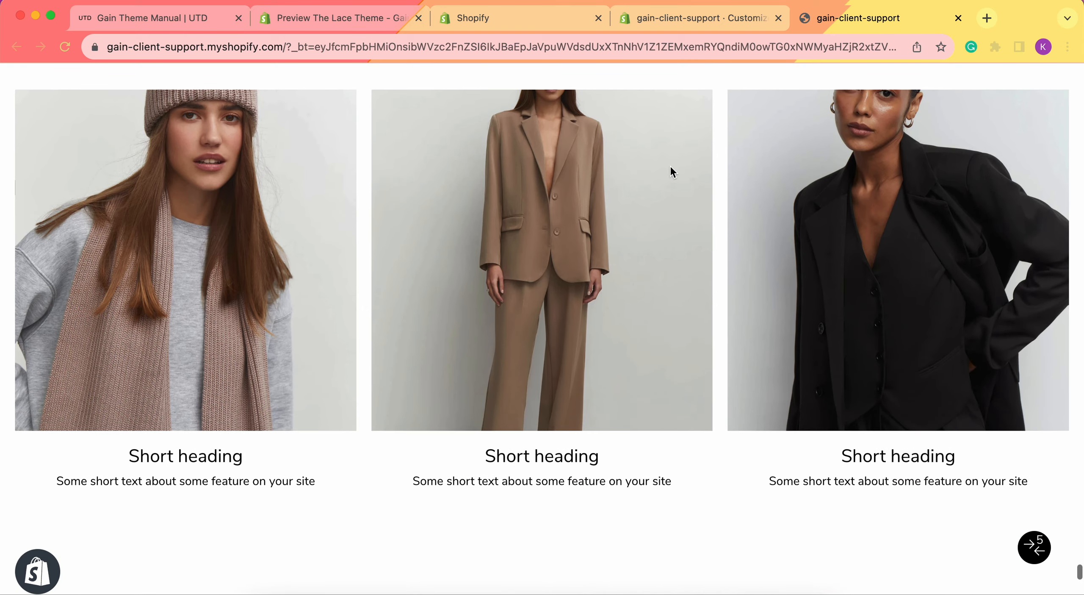
{"action": "scroll", "coordinate": [671, 168], "scroll_direction": "up", "scroll_amount": 1}
{"action": "scroll", "coordinate": [671, 166], "scroll_direction": "up", "scroll_amount": 1}
{"action": "scroll", "coordinate": [593, 282], "scroll_direction": "down", "scroll_amount": 1}
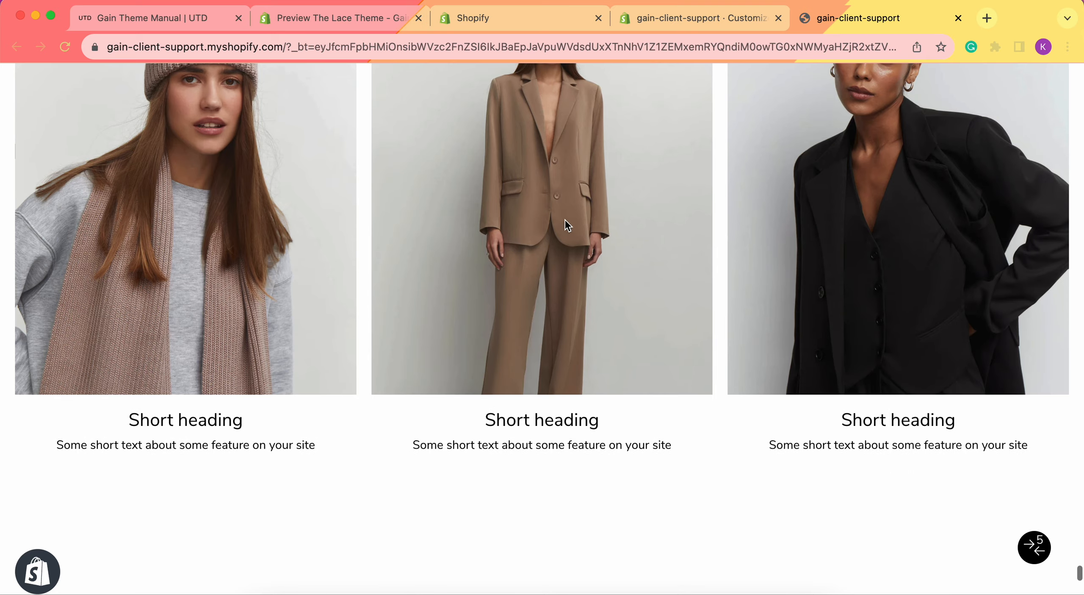
{"action": "scroll", "coordinate": [569, 225], "scroll_direction": "down", "scroll_amount": 3}
{"action": "scroll", "coordinate": [172, 293], "scroll_direction": "up", "scroll_amount": 4}
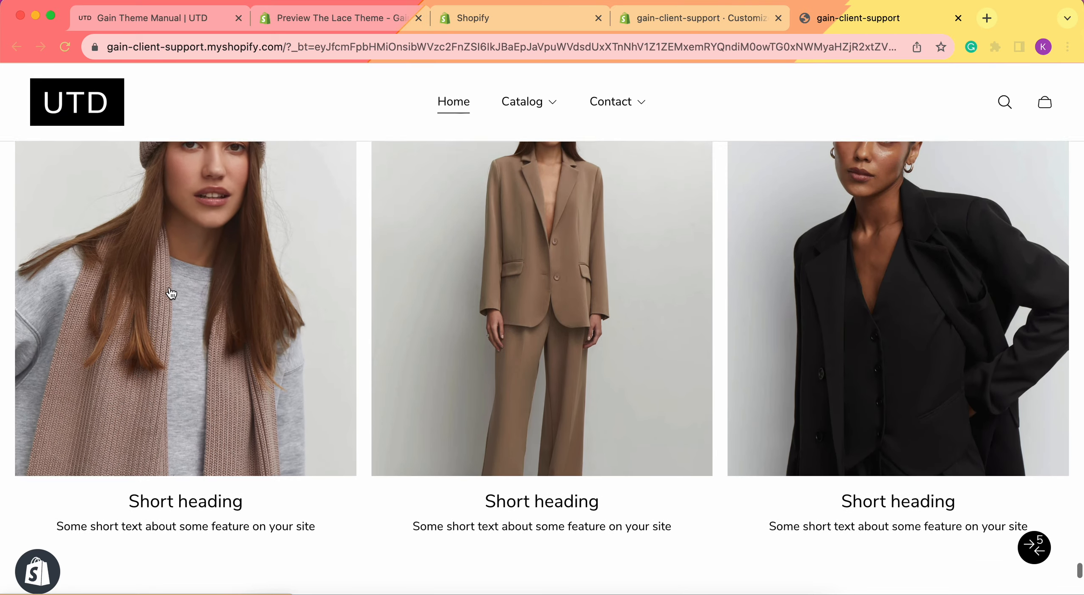
{"action": "scroll", "coordinate": [187, 292], "scroll_direction": "down", "scroll_amount": 2}
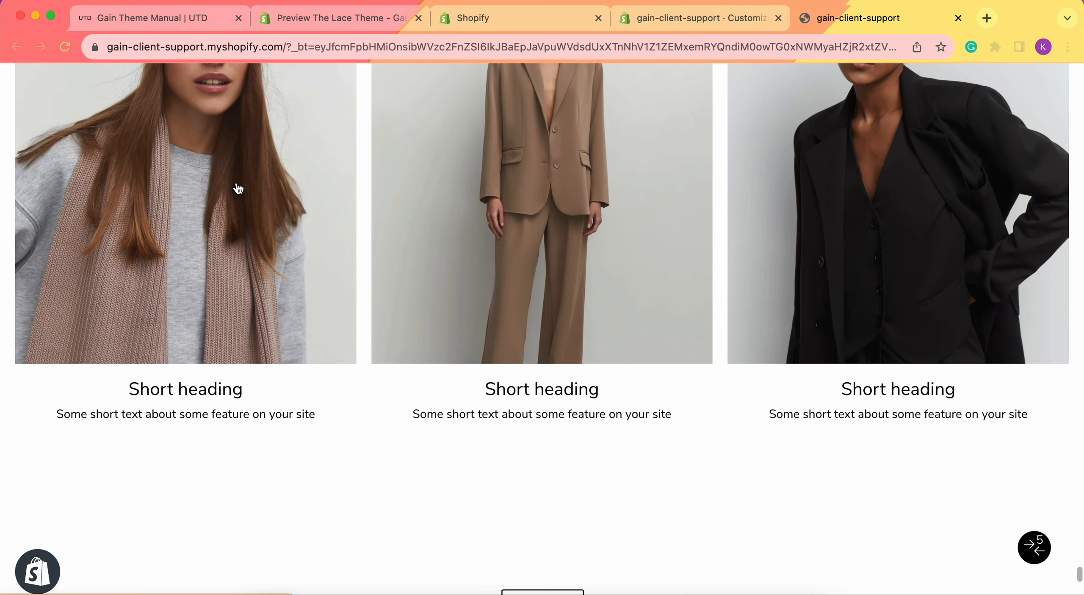
{"action": "triple_click", "coordinate": [261, 414]}
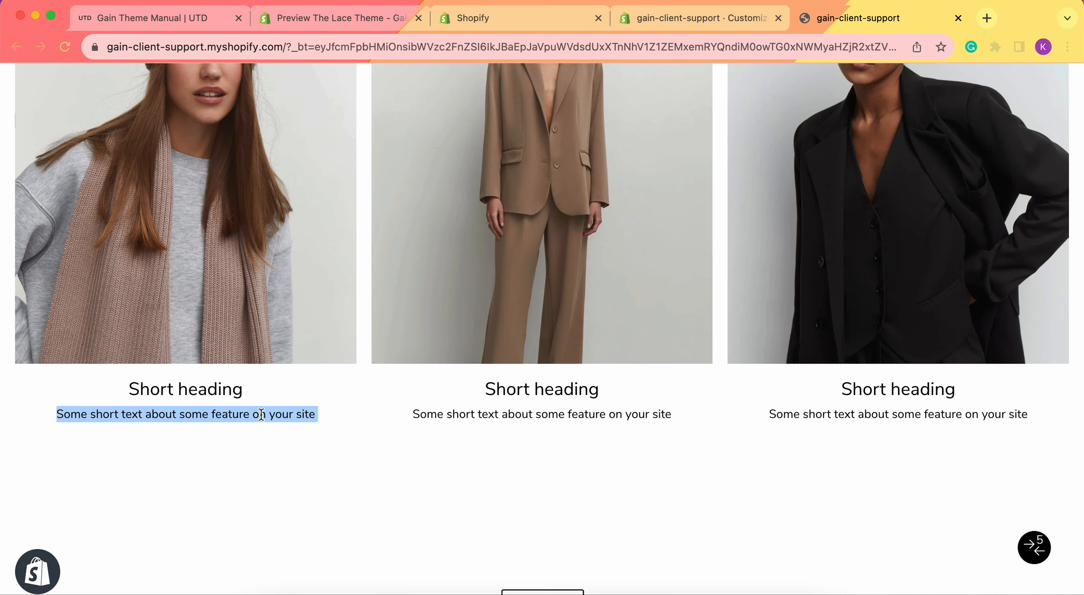
{"action": "left_click", "coordinate": [287, 418]}
{"action": "triple_click", "coordinate": [287, 419]}
Follow the first card's link to its collection page and return to the home page.
{"action": "left_click", "coordinate": [186, 393]}
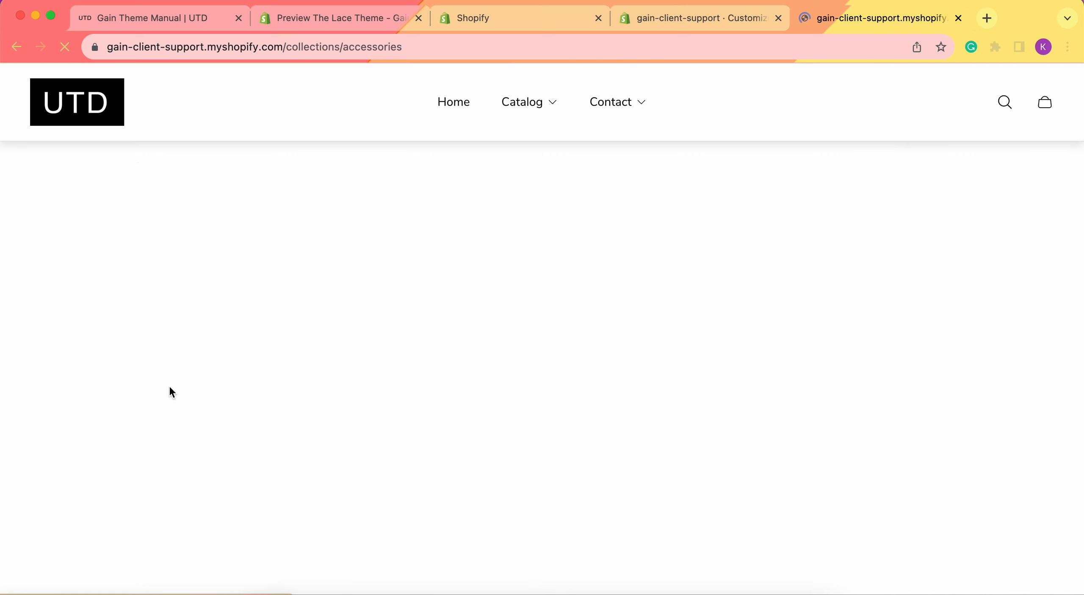
{"action": "scroll", "coordinate": [693, 313], "scroll_direction": "down", "scroll_amount": 10}
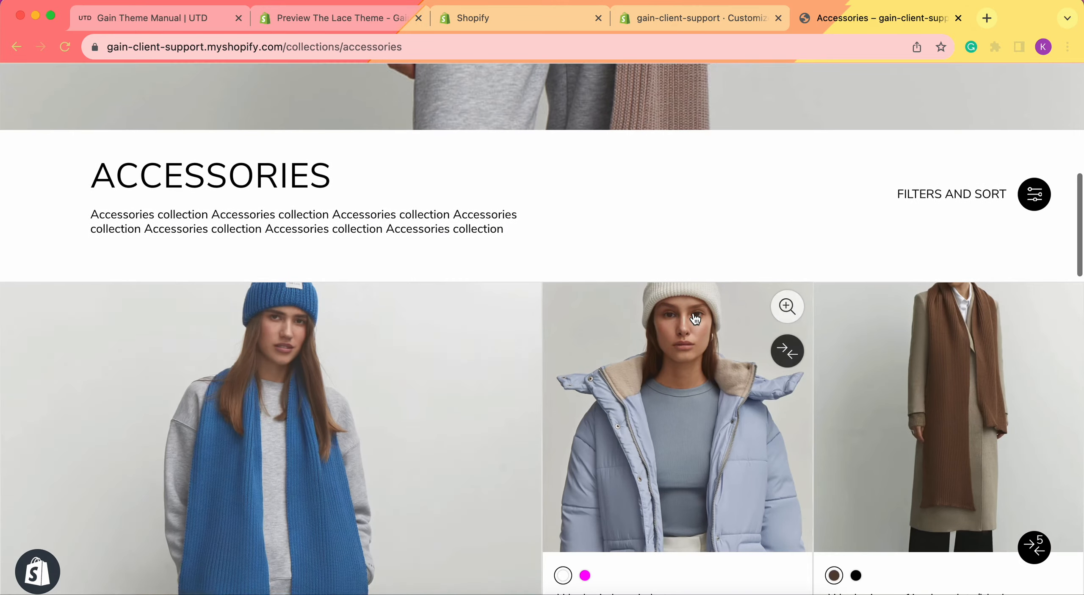
{"action": "scroll", "coordinate": [333, 249], "scroll_direction": "down", "scroll_amount": 10}
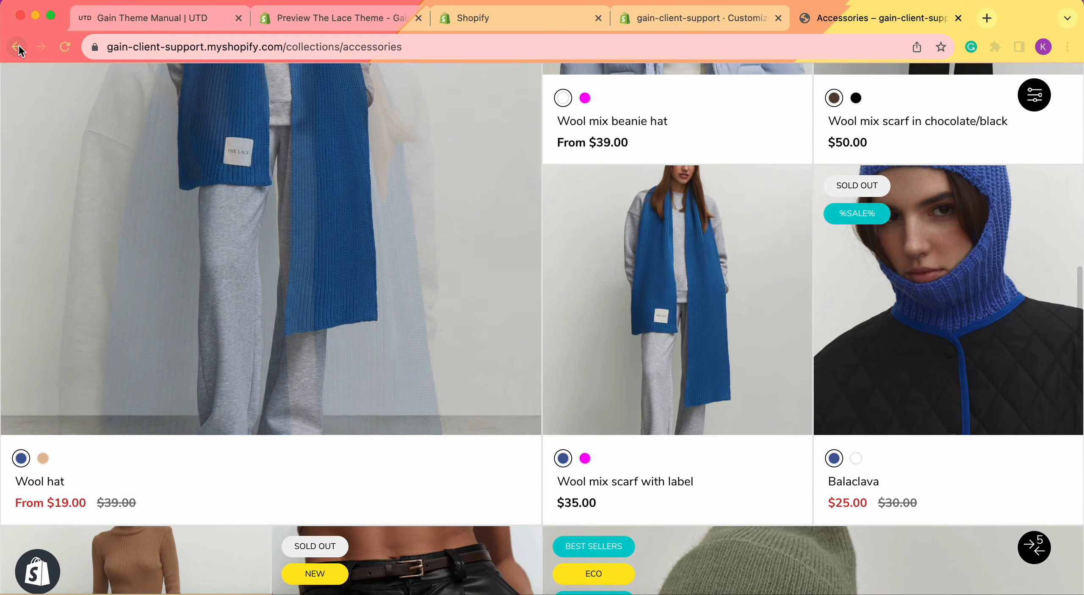
{"action": "left_click", "coordinate": [17, 47]}
Follow the third card's link to its product page and go back.
{"action": "scroll", "coordinate": [338, 202], "scroll_direction": "up", "scroll_amount": 13}
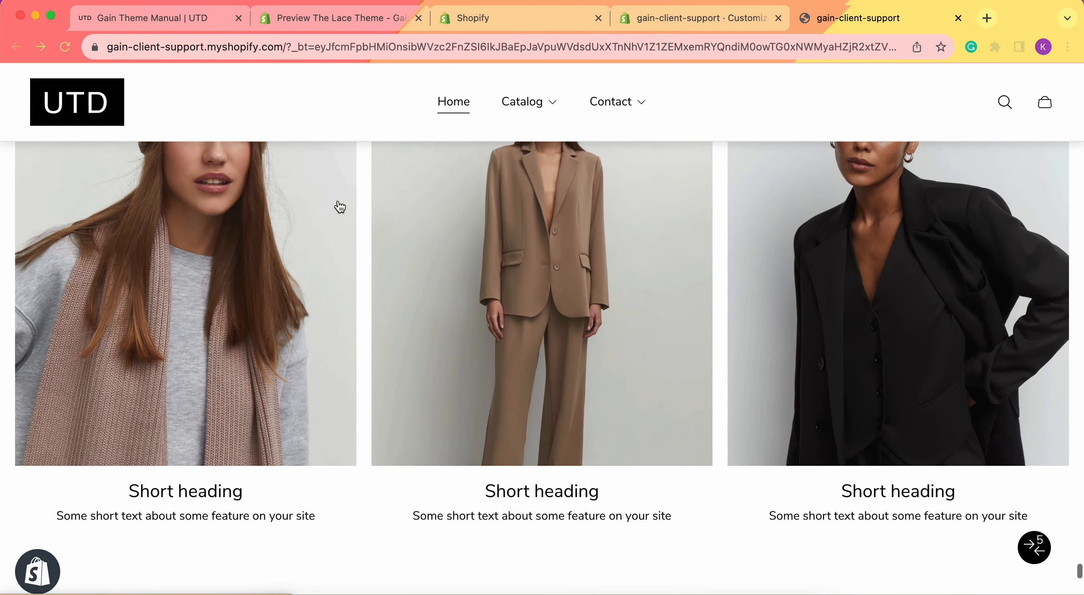
{"action": "scroll", "coordinate": [877, 156], "scroll_direction": "down", "scroll_amount": 1}
{"action": "scroll", "coordinate": [879, 159], "scroll_direction": "up", "scroll_amount": 1}
{"action": "scroll", "coordinate": [897, 176], "scroll_direction": "down", "scroll_amount": 1}
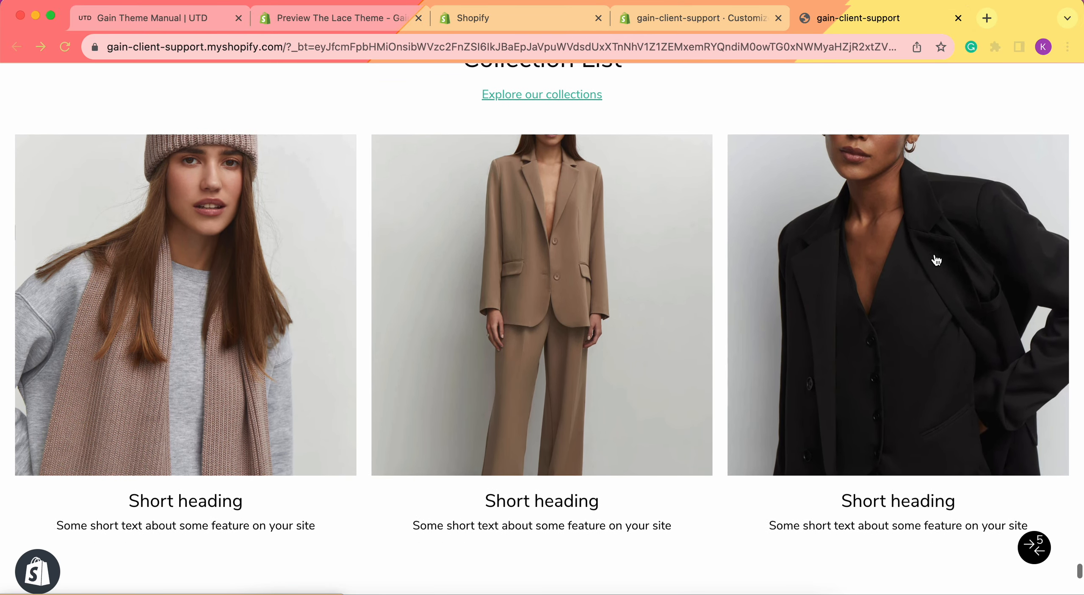
{"action": "left_click", "coordinate": [853, 309]}
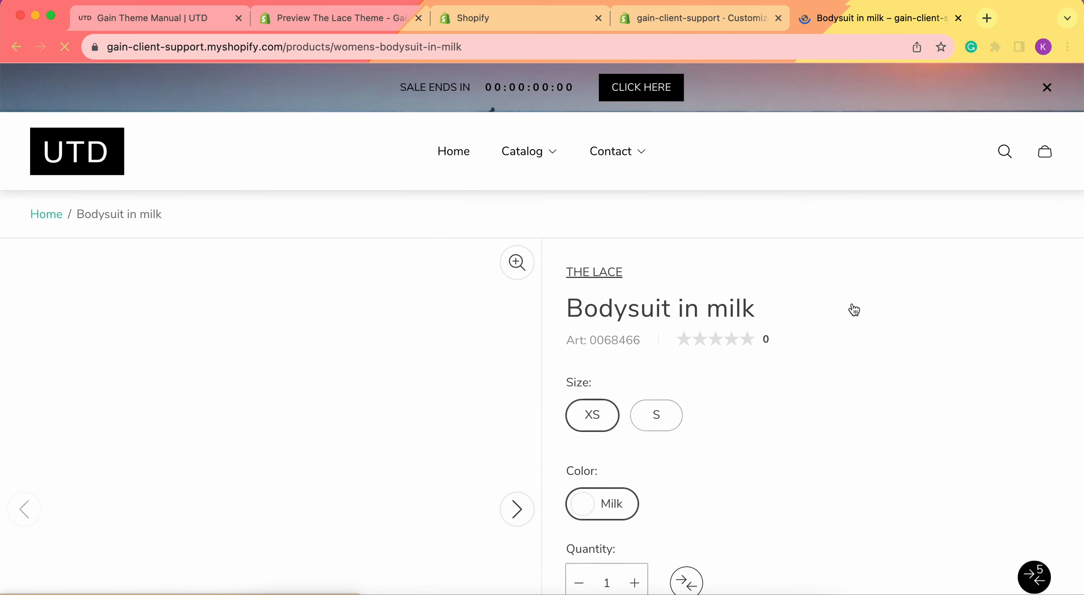
{"action": "left_click", "coordinate": [17, 47]}
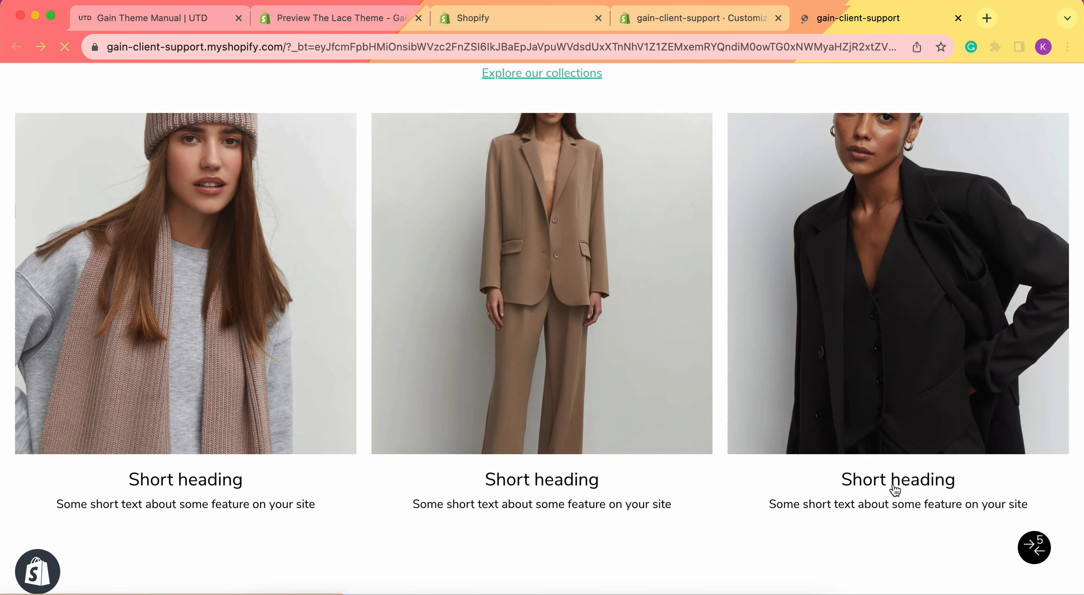
Examine the Pinterest cards grid on The Lace theme style preview, with its heading, linked text and four cards.
{"action": "left_click", "coordinate": [340, 18]}
{"action": "scroll", "coordinate": [638, 282], "scroll_direction": "down", "scroll_amount": 2}
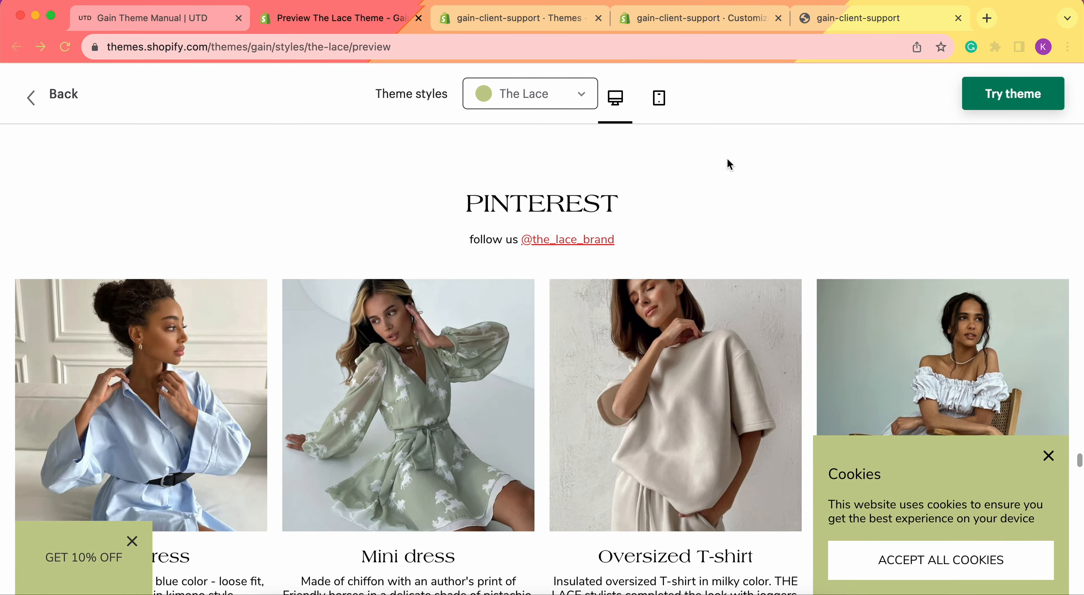
{"action": "scroll", "coordinate": [641, 166], "scroll_direction": "down", "scroll_amount": 1}
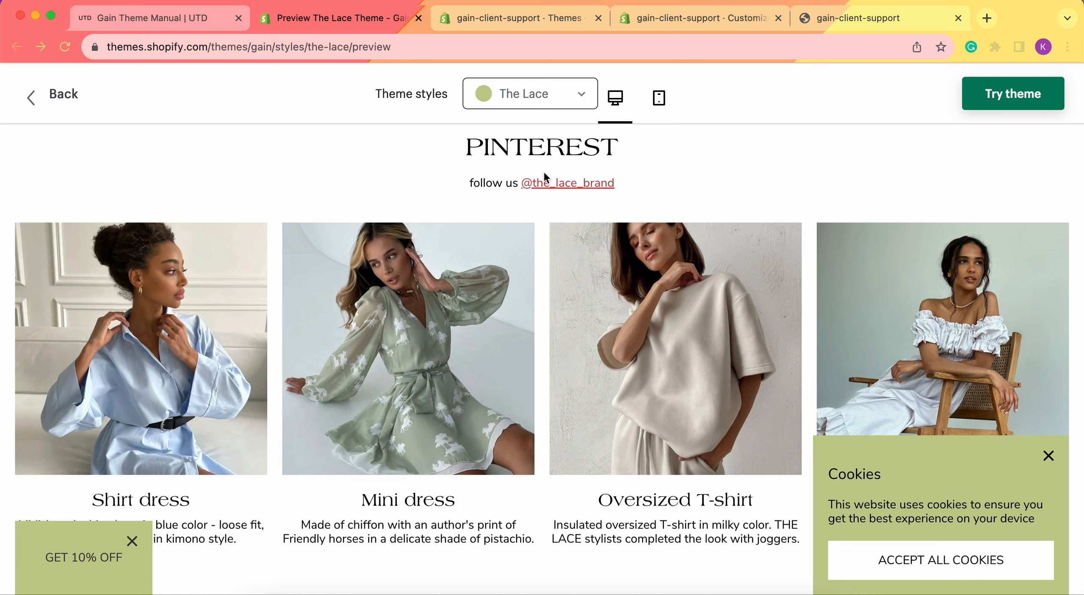
{"action": "scroll", "coordinate": [540, 170], "scroll_direction": "down", "scroll_amount": 2}
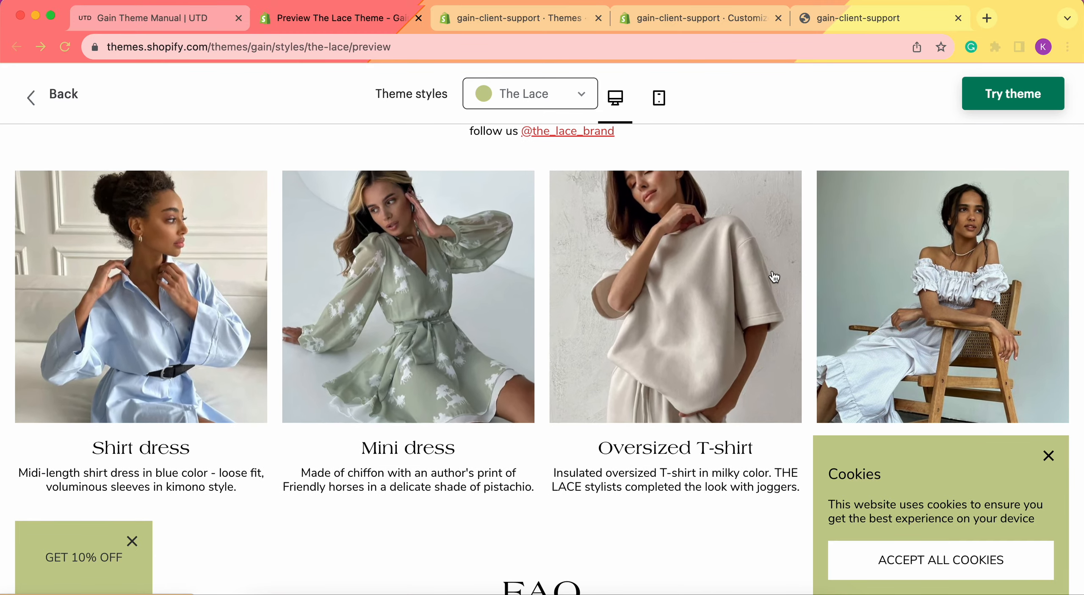
{"action": "scroll", "coordinate": [608, 280], "scroll_direction": "down", "scroll_amount": 1}
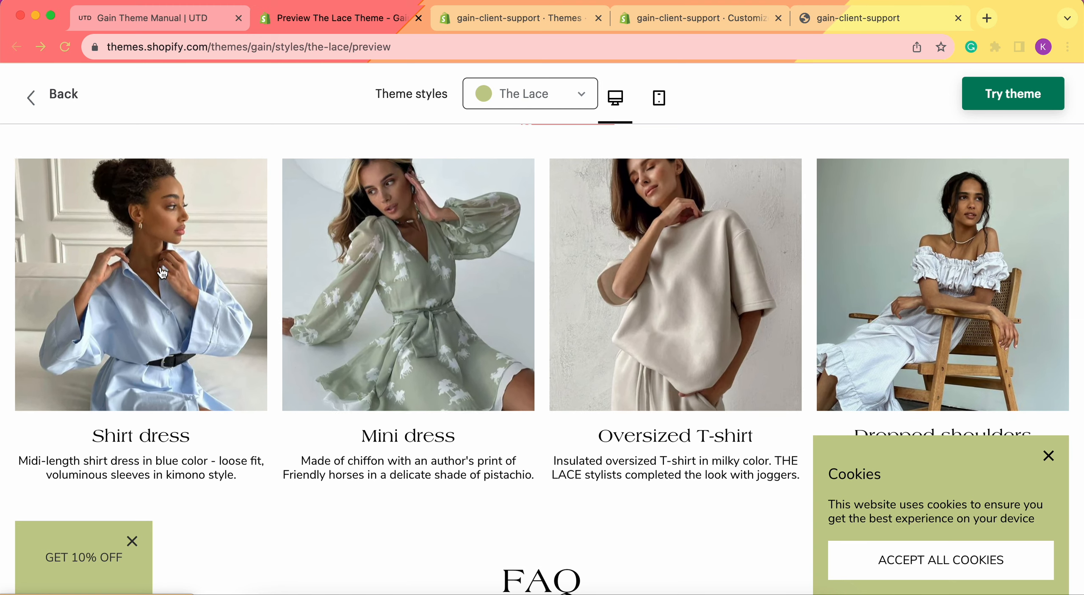
{"action": "scroll", "coordinate": [838, 300], "scroll_direction": "up", "scroll_amount": 5}
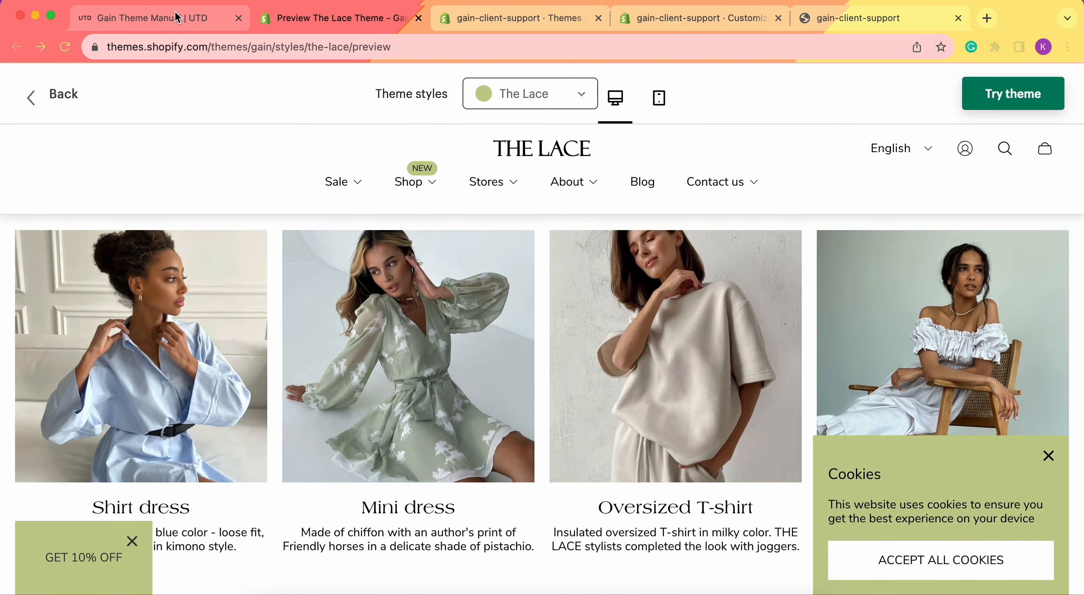
Read the Cards grid section settings for heading, text and cards per row in the Gain theme manual.
{"action": "left_click", "coordinate": [174, 18]}
{"action": "scroll", "coordinate": [768, 347], "scroll_direction": "down", "scroll_amount": 15}
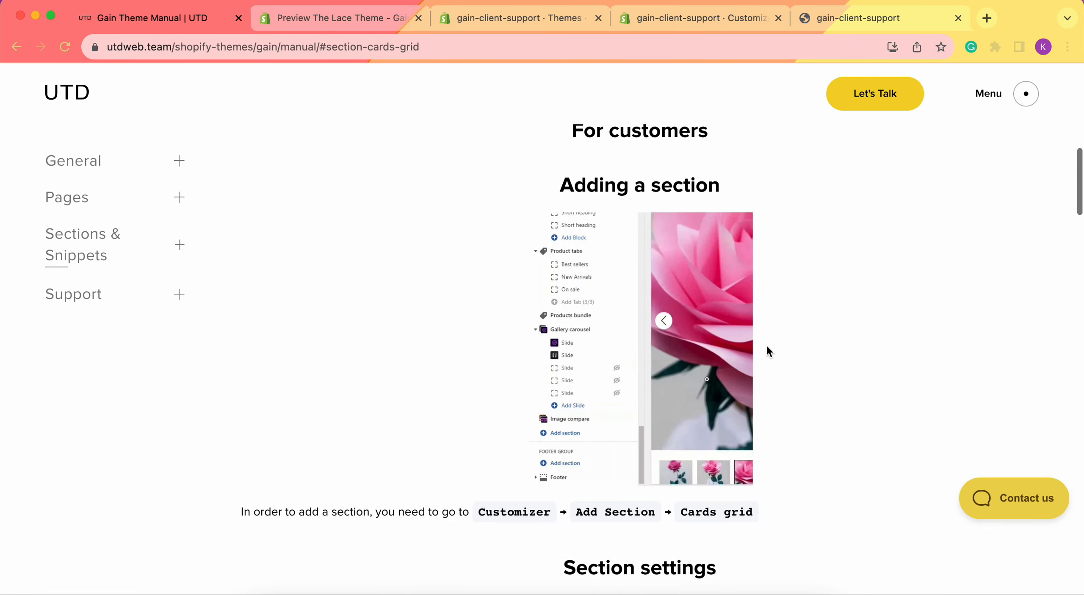
{"action": "scroll", "coordinate": [767, 350], "scroll_direction": "down", "scroll_amount": 3}
{"action": "scroll", "coordinate": [837, 259], "scroll_direction": "down", "scroll_amount": 10}
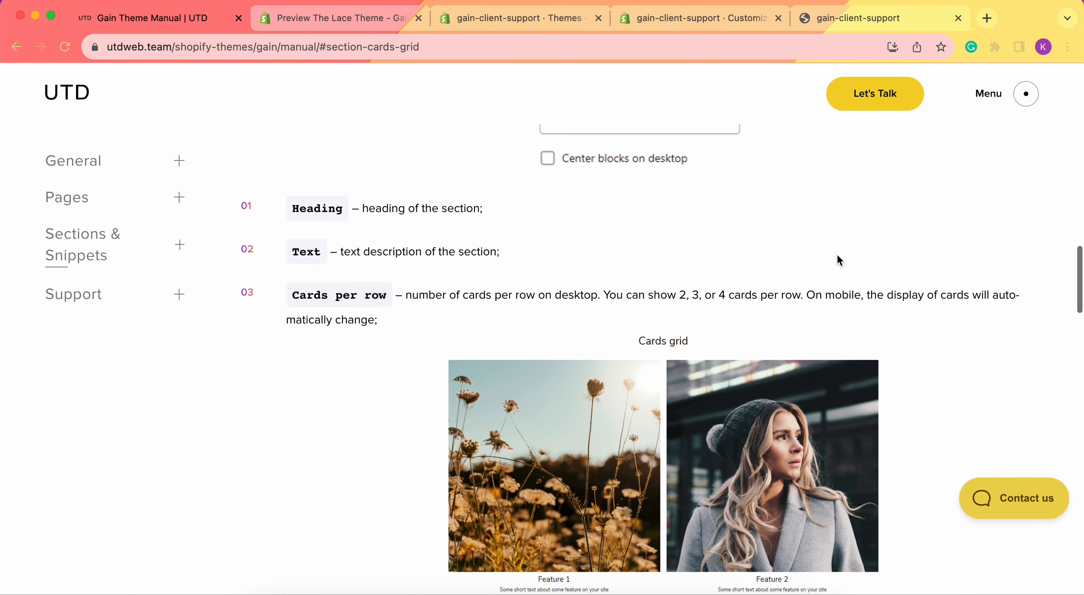
{"action": "scroll", "coordinate": [922, 216], "scroll_direction": "down", "scroll_amount": 3}
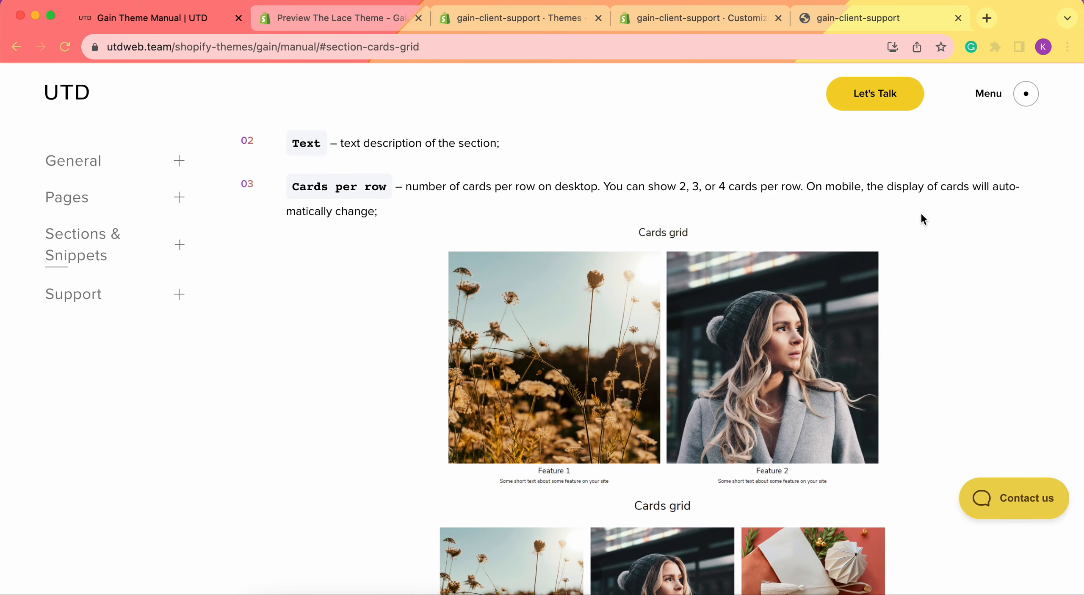